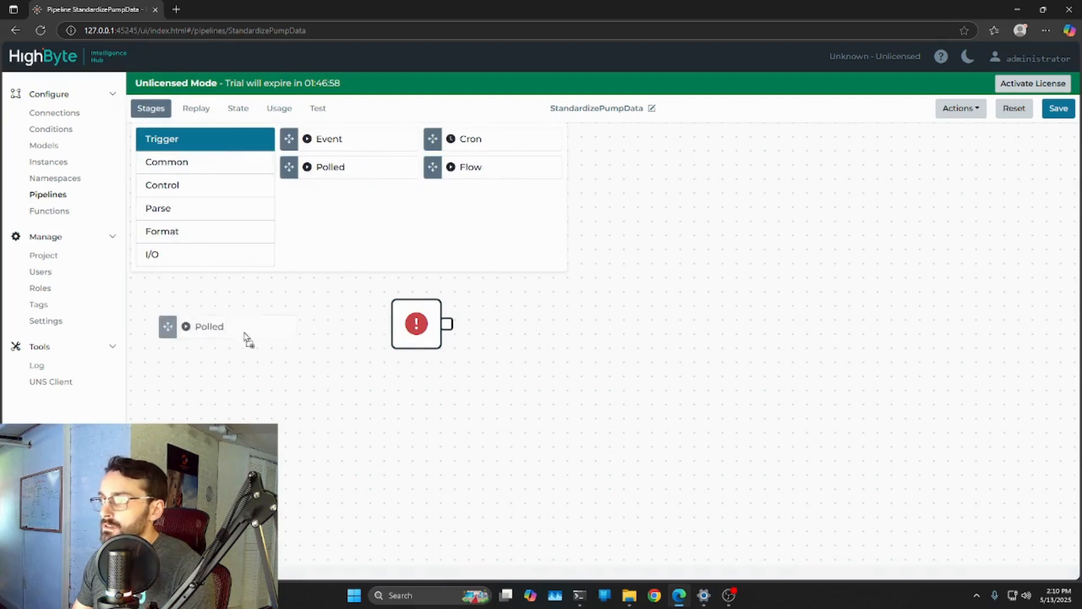
# Place a Polled trigger on the StandardizePumpData canvas, connected to the start node
pyautogui.moveTo(441, 406); pyautogui.dragTo(533, 418)
# Sign in to the UNS Client in a separate browser tab and examine the Pump1, Pump2 and Pump3 payloads under Pumps
pyautogui.click(51, 388)
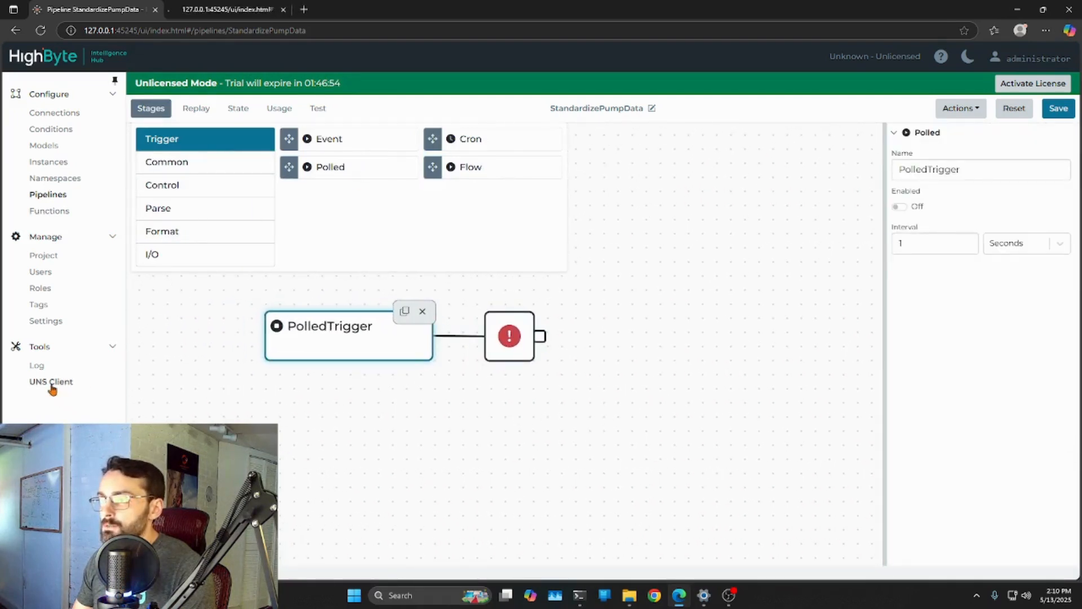
pyautogui.click(207, 15)
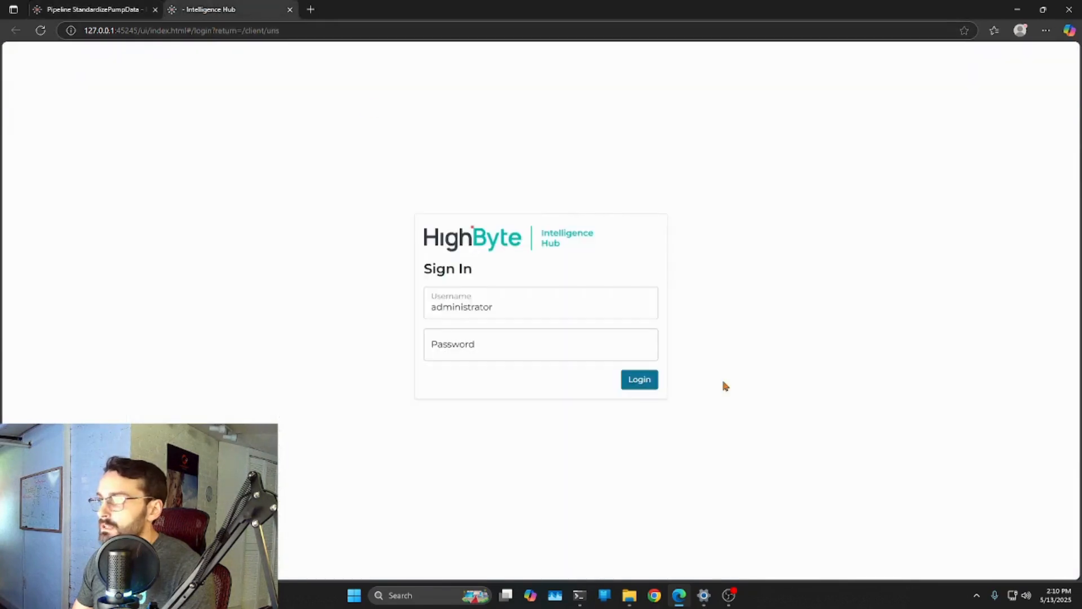
pyautogui.click(641, 386)
pyautogui.click(169, 319)
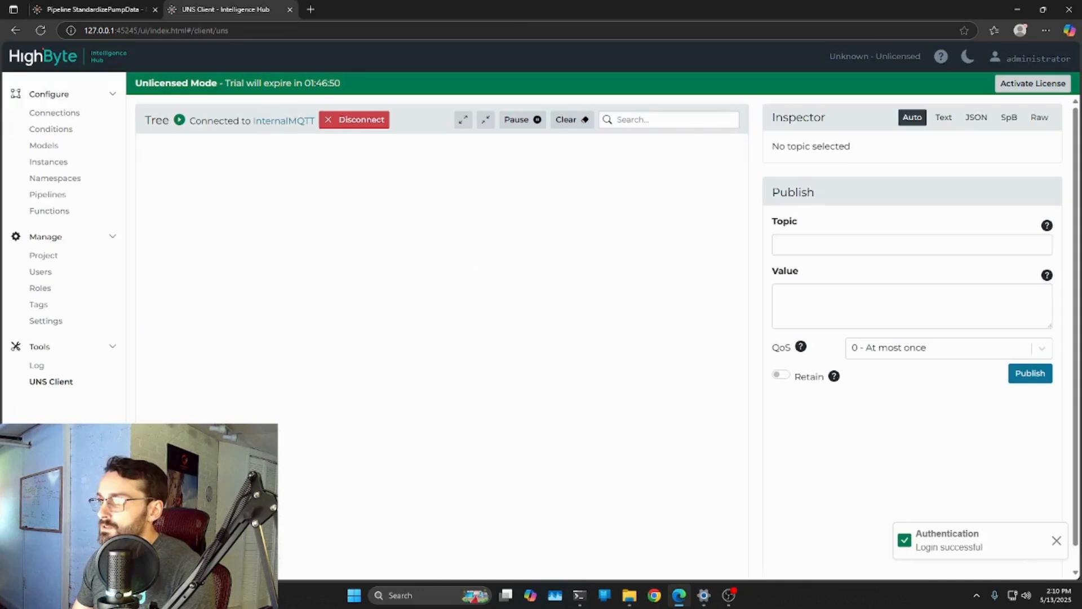
pyautogui.click(191, 163)
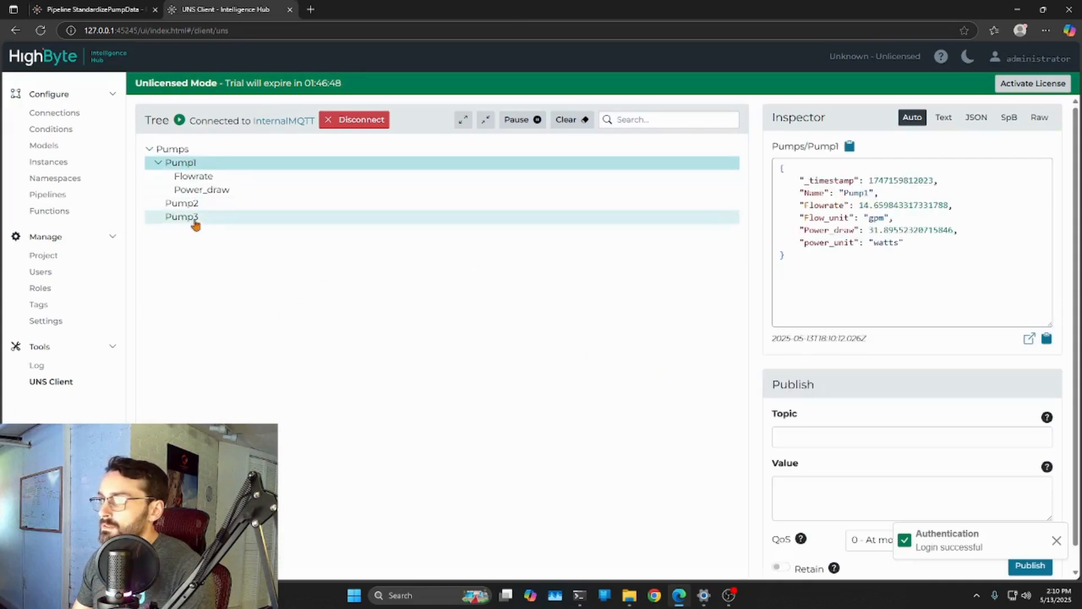
pyautogui.click(181, 204)
pyautogui.click(184, 219)
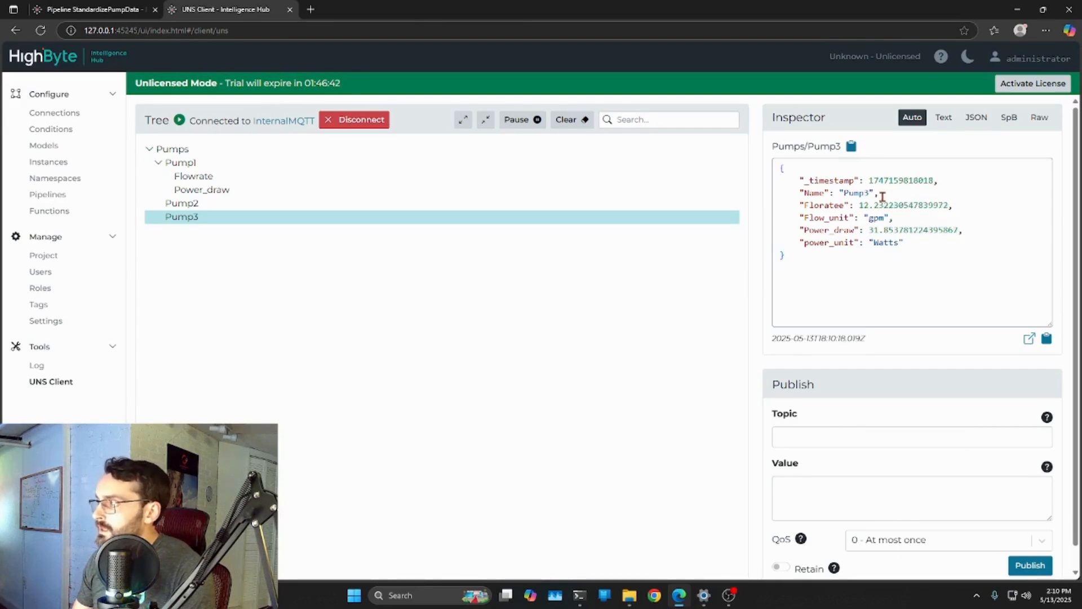
# Open the CreatePumpData pipeline in its own browser tab, signing in again, and check its polled trigger's interval
pyautogui.click(122, 9)
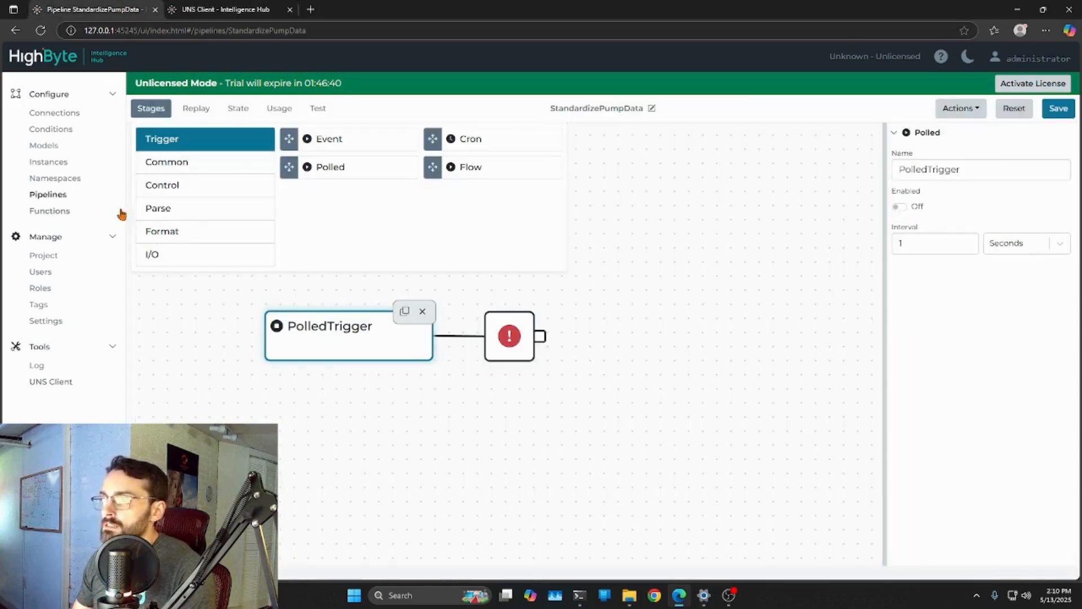
pyautogui.middleClick(48, 197)
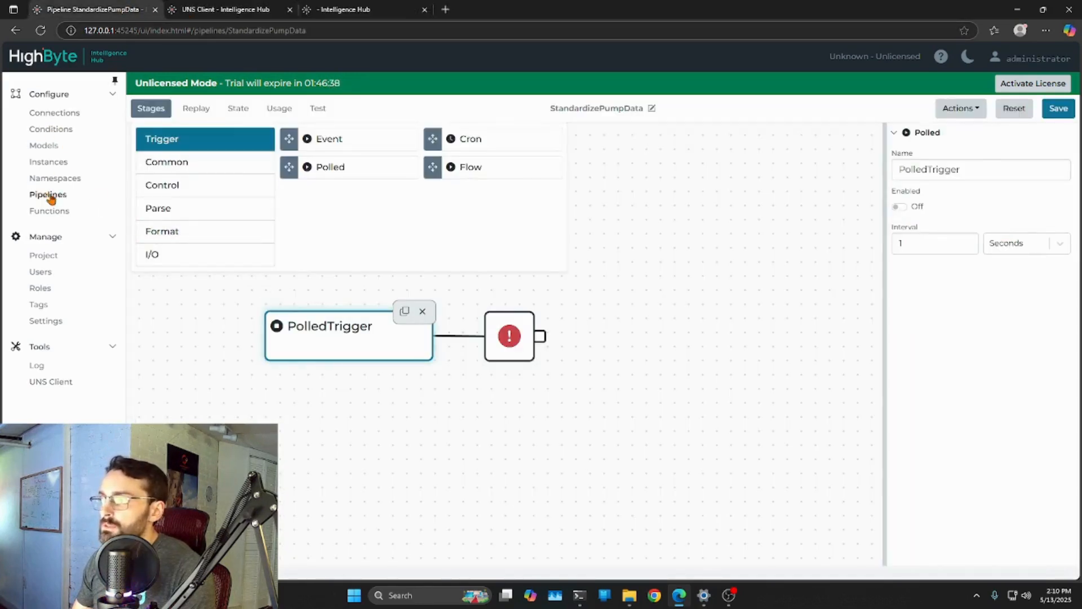
pyautogui.click(365, 10)
pyautogui.click(650, 387)
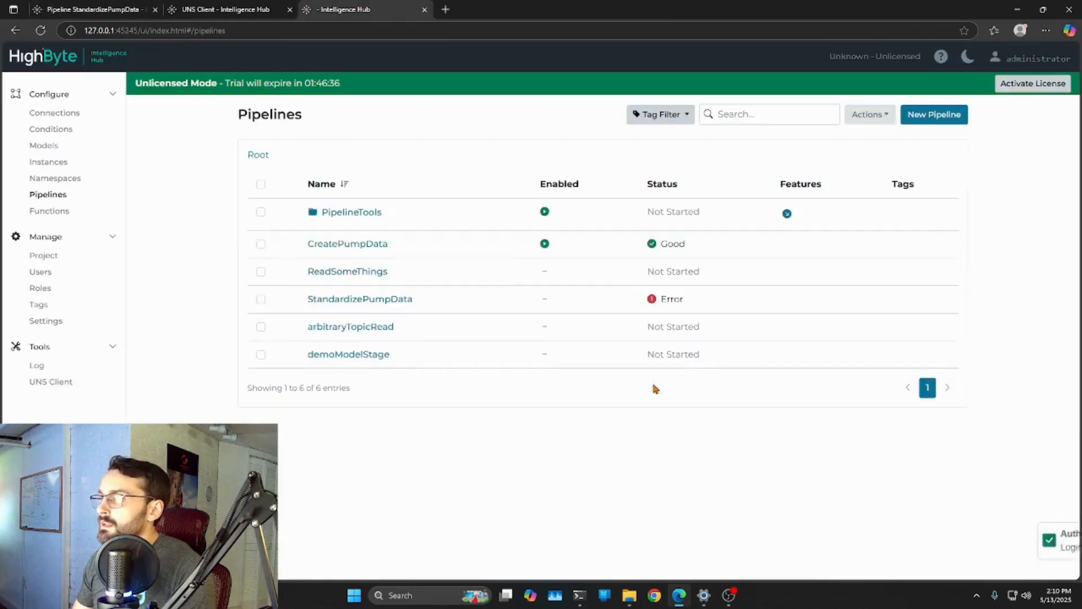
pyautogui.moveTo(365, 9); pyautogui.dragTo(90, 9)
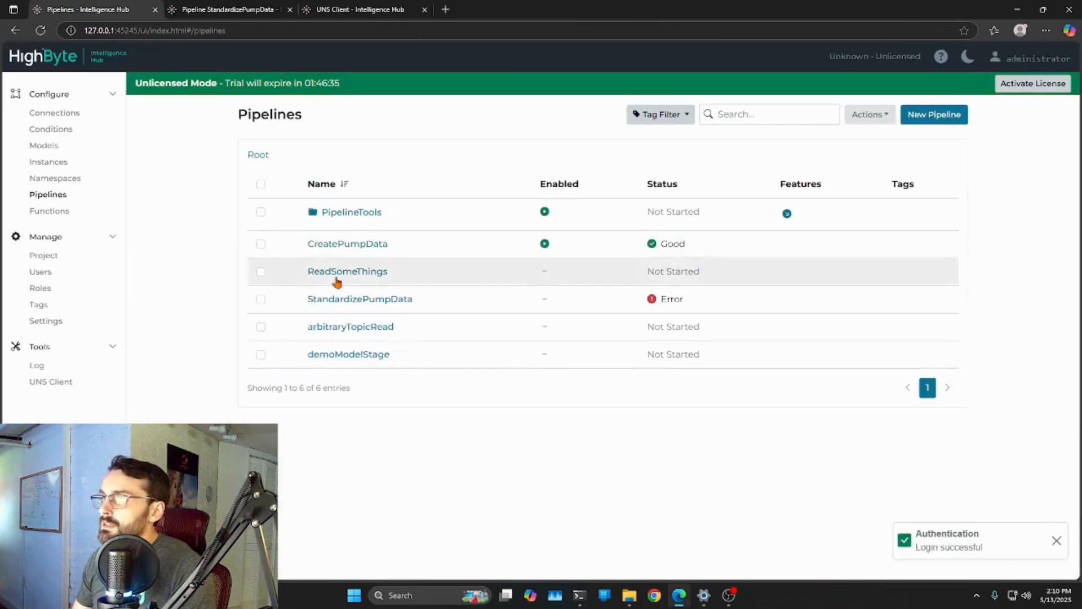
pyautogui.click(333, 244)
pyautogui.click(237, 385)
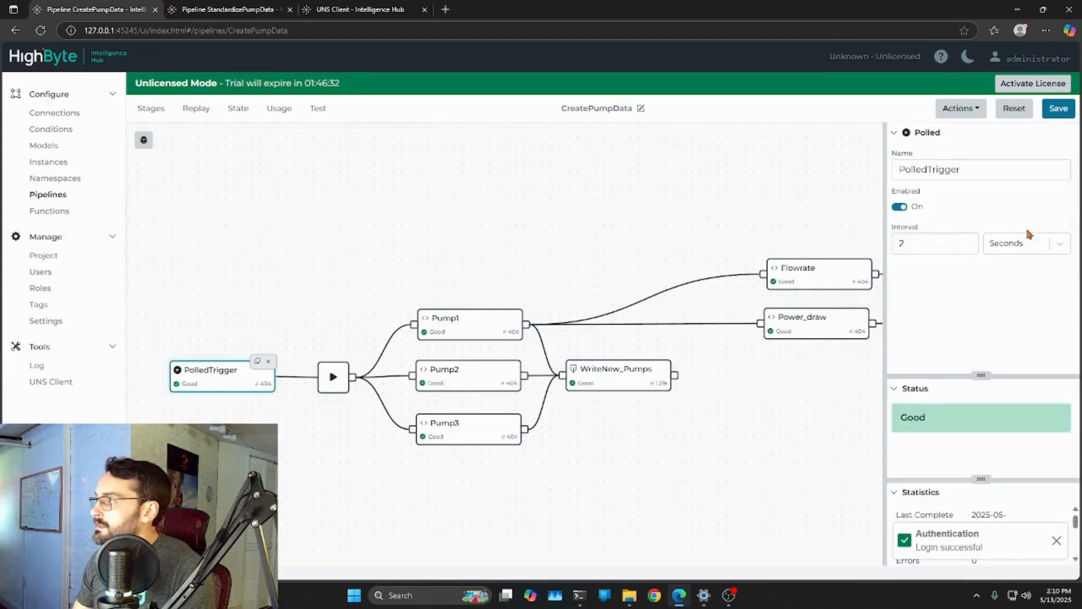
# Set the StandardizePumpData pipeline's polled trigger to an interval of 2 seconds and enable it
pyautogui.hotkey('ctrl', 'Tab')
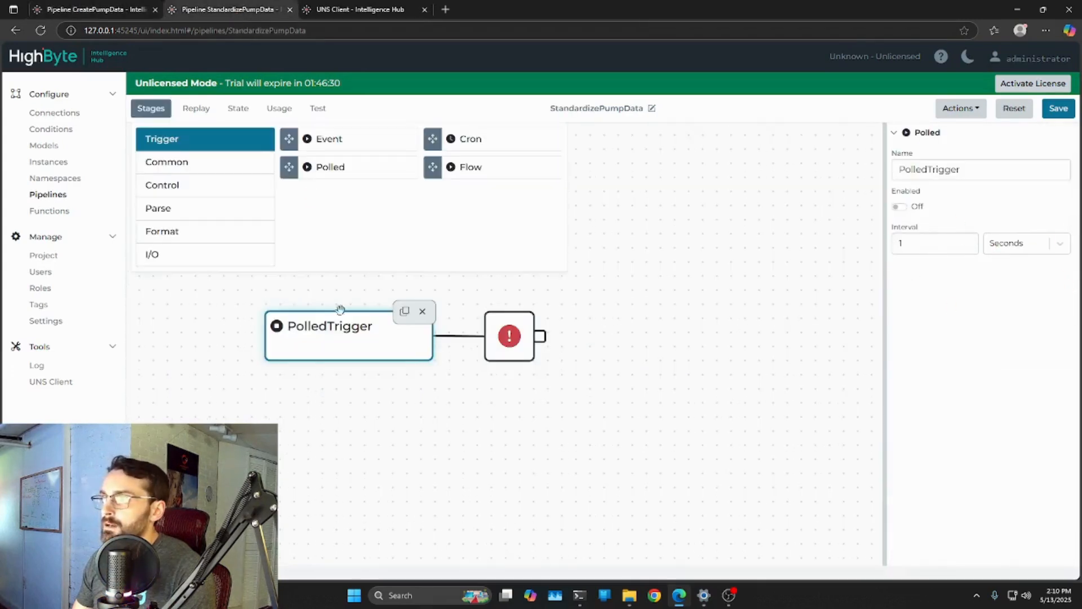
pyautogui.moveTo(938, 245); pyautogui.dragTo(857, 246)
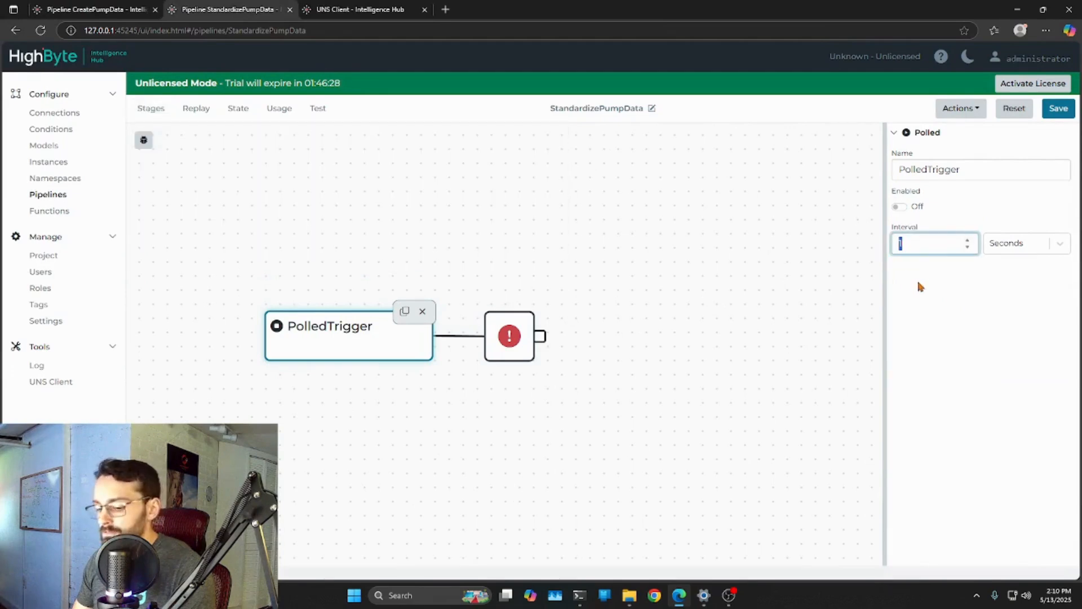
pyautogui.write('2')
pyautogui.click(898, 206)
pyautogui.click(797, 338)
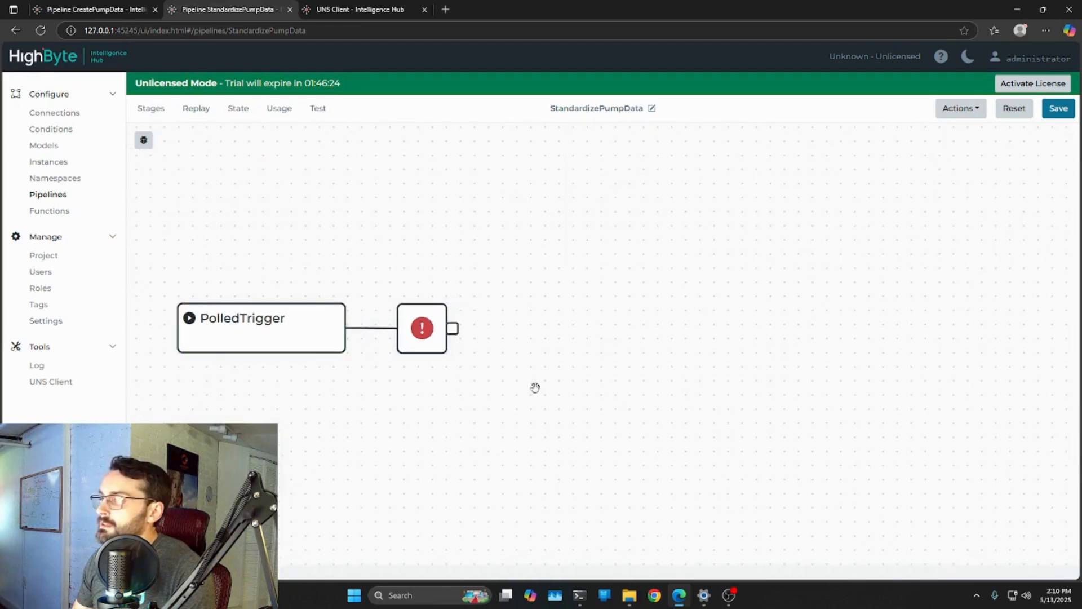
# Add a Read stage to the pipeline and connect the start node's output to it
pyautogui.click(145, 116)
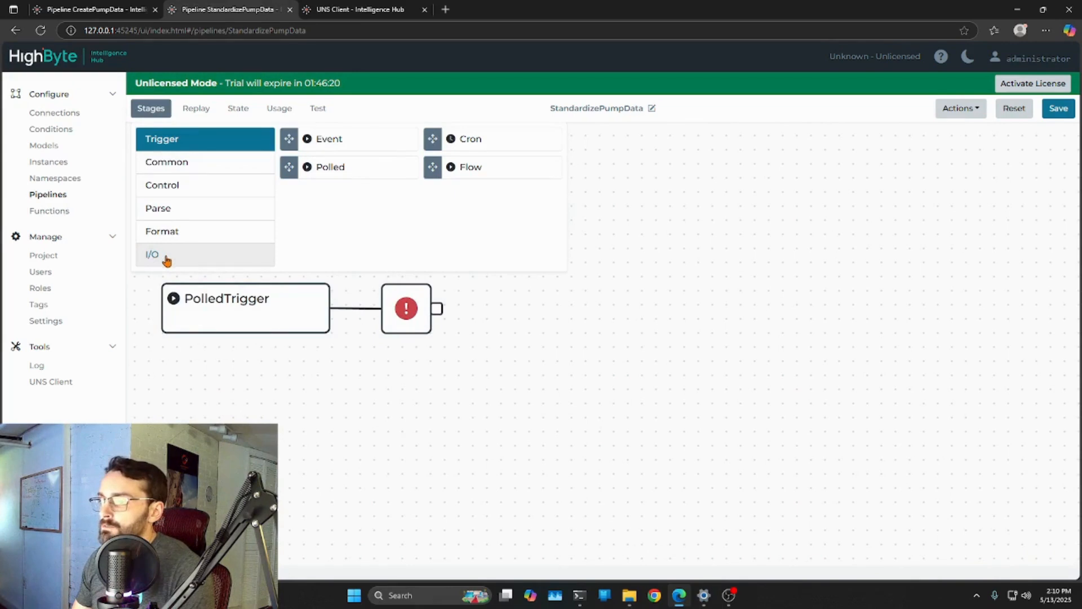
pyautogui.click(191, 261)
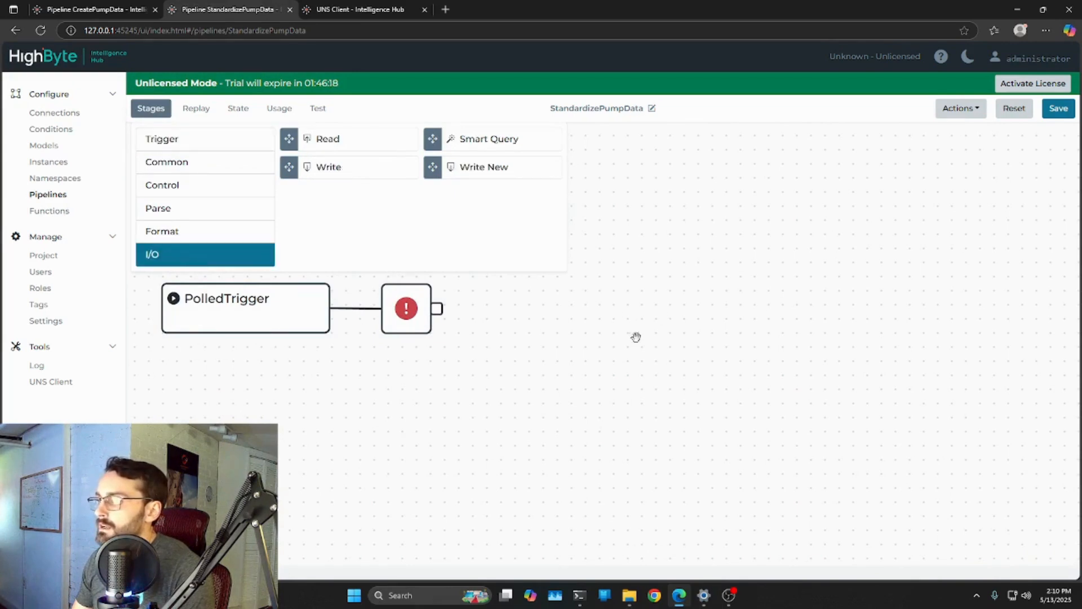
pyautogui.moveTo(347, 141); pyautogui.dragTo(708, 367)
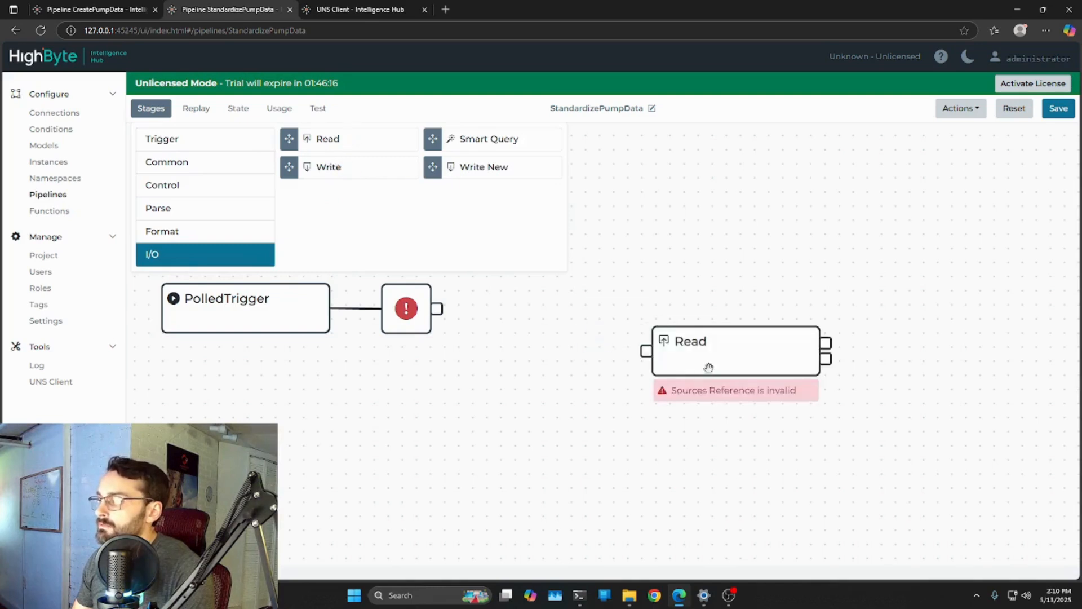
pyautogui.moveTo(437, 308); pyautogui.dragTo(499, 315)
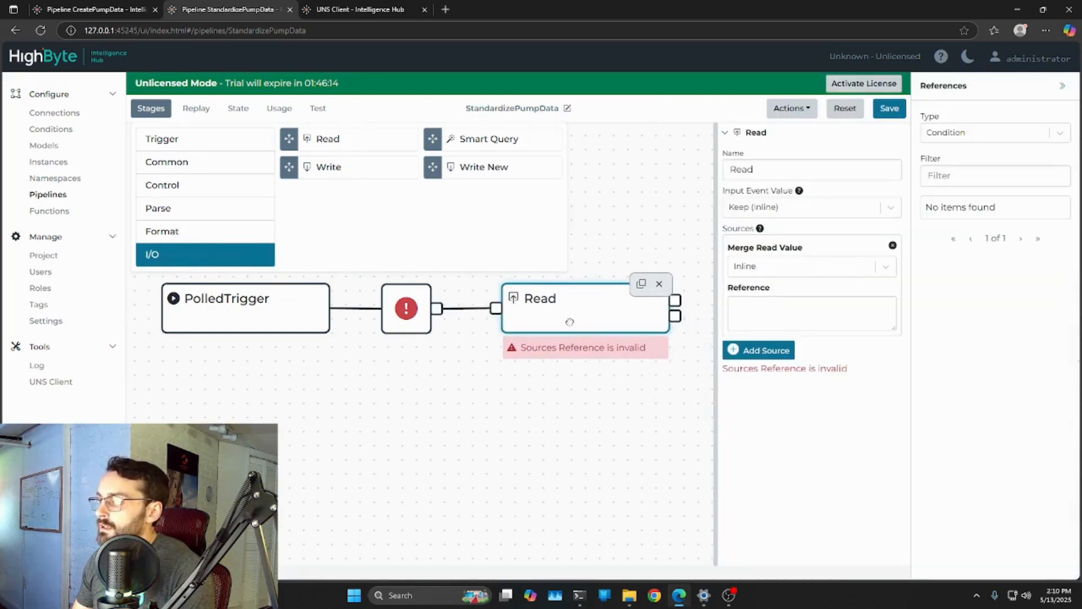
# Set the Read stage's source reference to the TemplatedPumps instance
pyautogui.moveTo(561, 449); pyautogui.dragTo(464, 449)
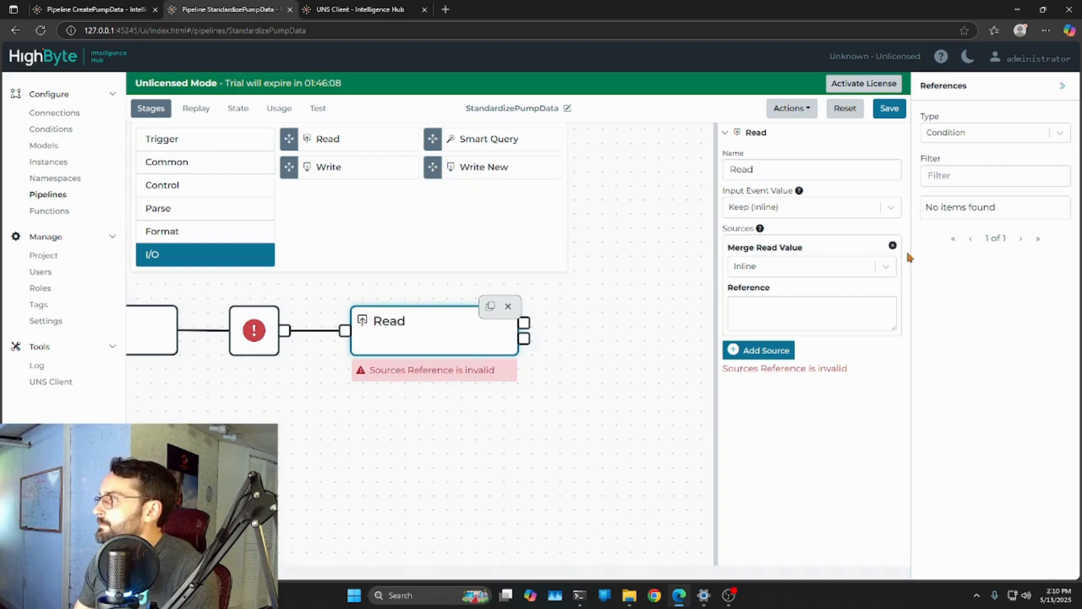
pyautogui.click(1060, 135)
pyautogui.click(958, 206)
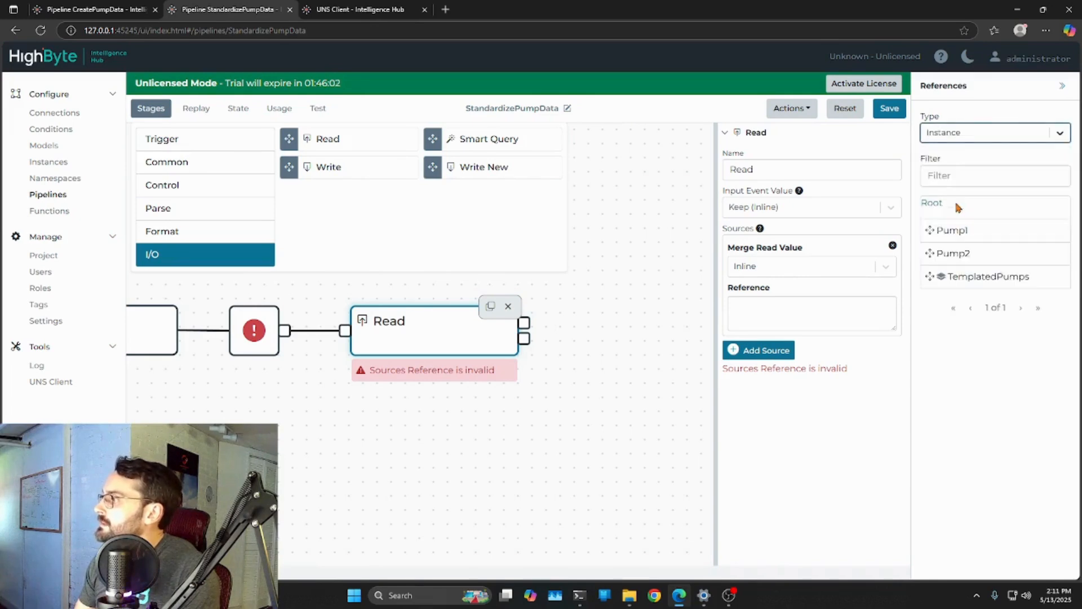
pyautogui.moveTo(965, 278); pyautogui.dragTo(795, 317)
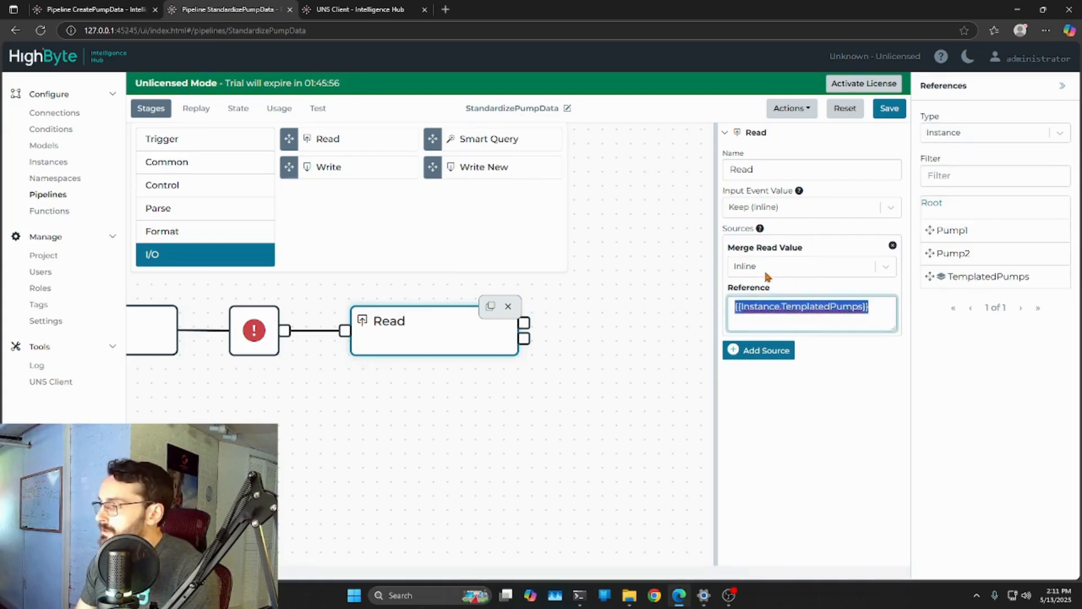
pyautogui.moveTo(872, 308); pyautogui.dragTo(737, 308)
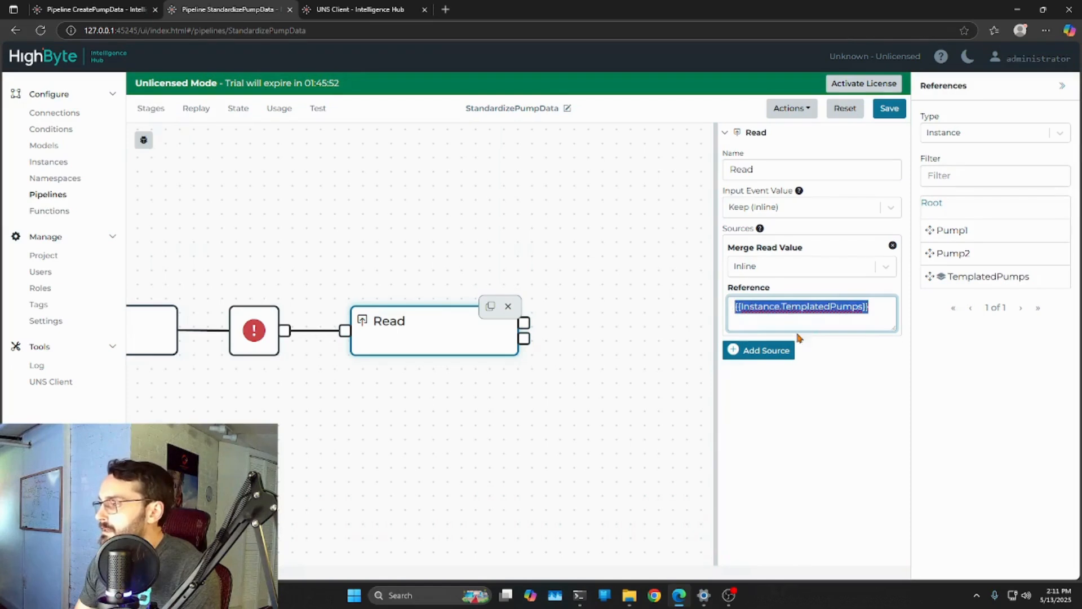
pyautogui.click(779, 266)
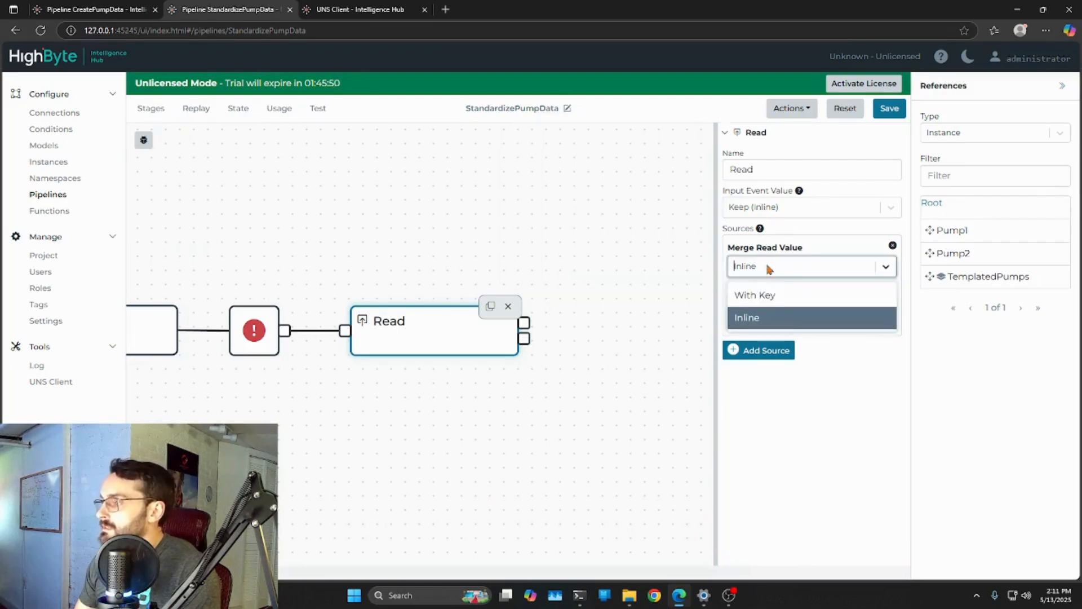
pyautogui.click(777, 269)
pyautogui.write('Punmp')
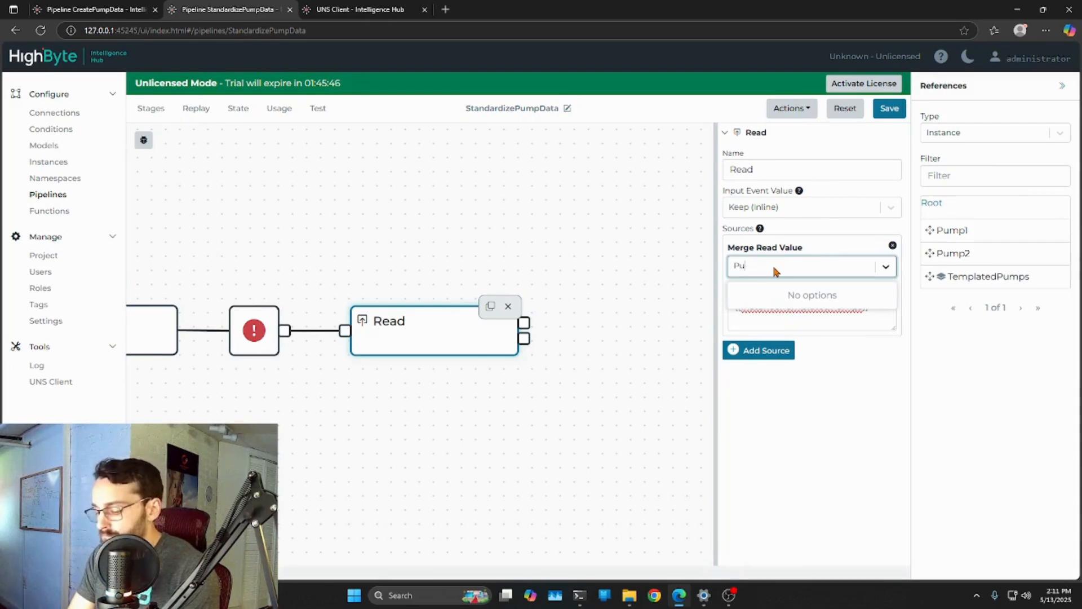
pyautogui.click(848, 375)
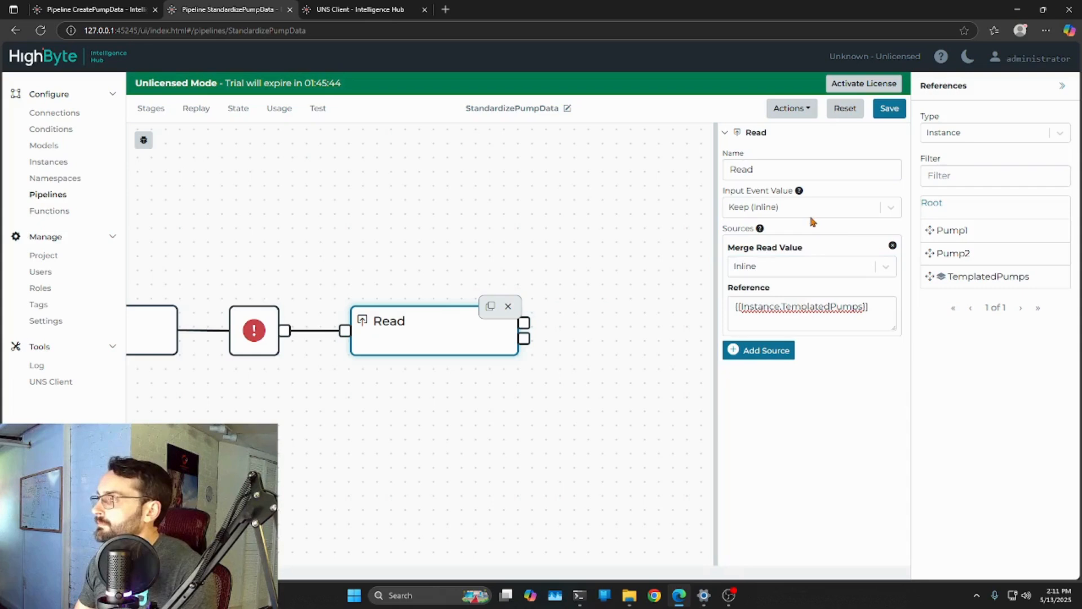
# Set the Read source's merge read value to With Key, using the key Pumps
pyautogui.click(794, 269)
pyautogui.click(783, 295)
pyautogui.moveTo(788, 305); pyautogui.dragTo(666, 301)
pyautogui.write('Pump')
pyautogui.click(844, 521)
# Set the Read stage's input event value to Drop and save the pipeline
pyautogui.click(871, 208)
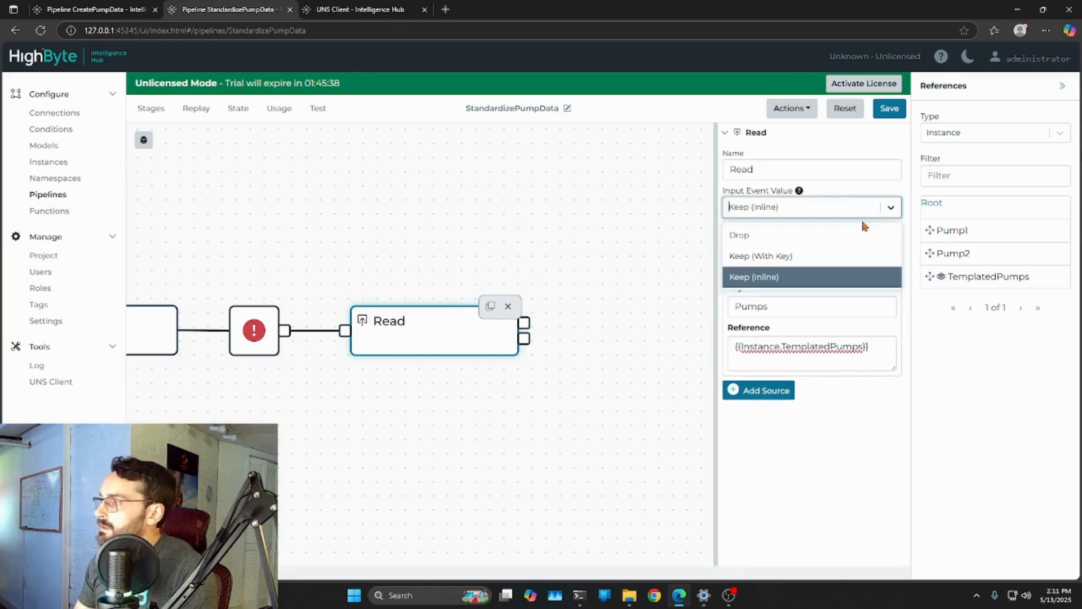
pyautogui.click(768, 236)
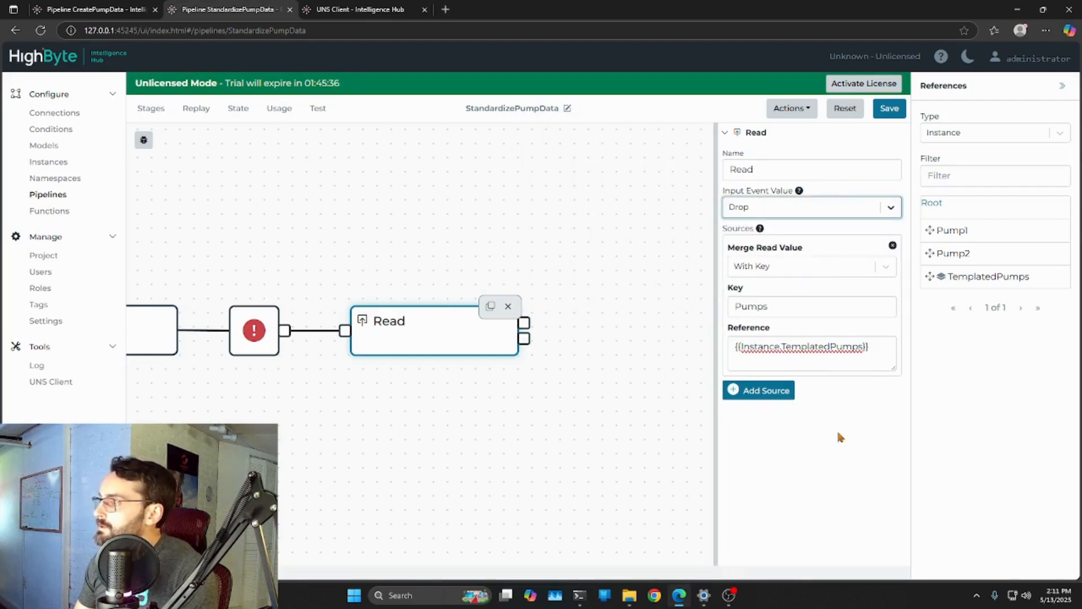
pyautogui.click(889, 109)
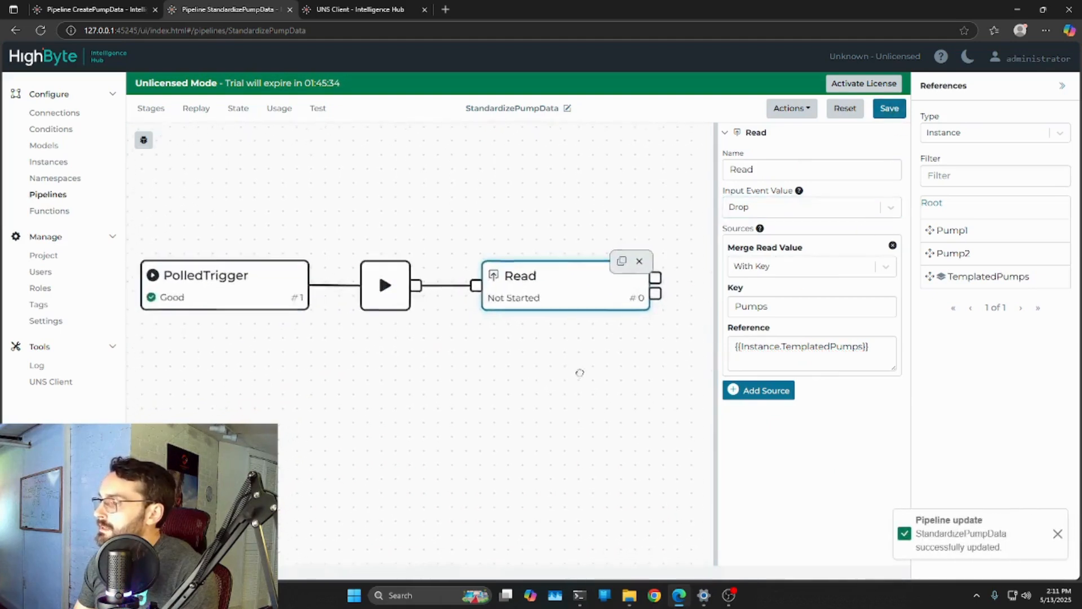
# Switch the pipeline to debug mode, collapse the references pane and run a debug pass
pyautogui.click(144, 140)
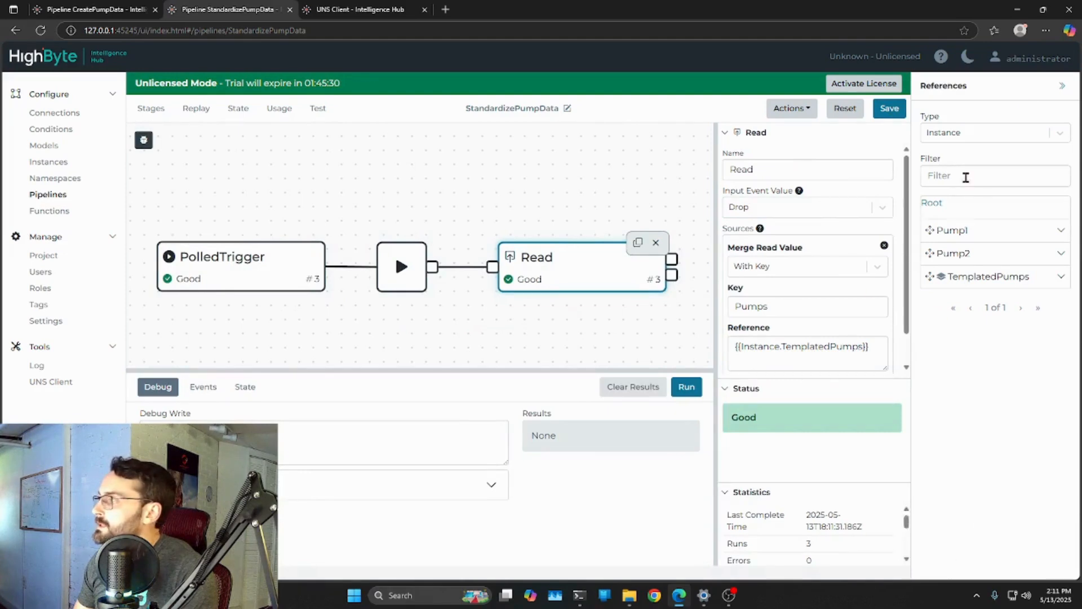
pyautogui.click(1070, 84)
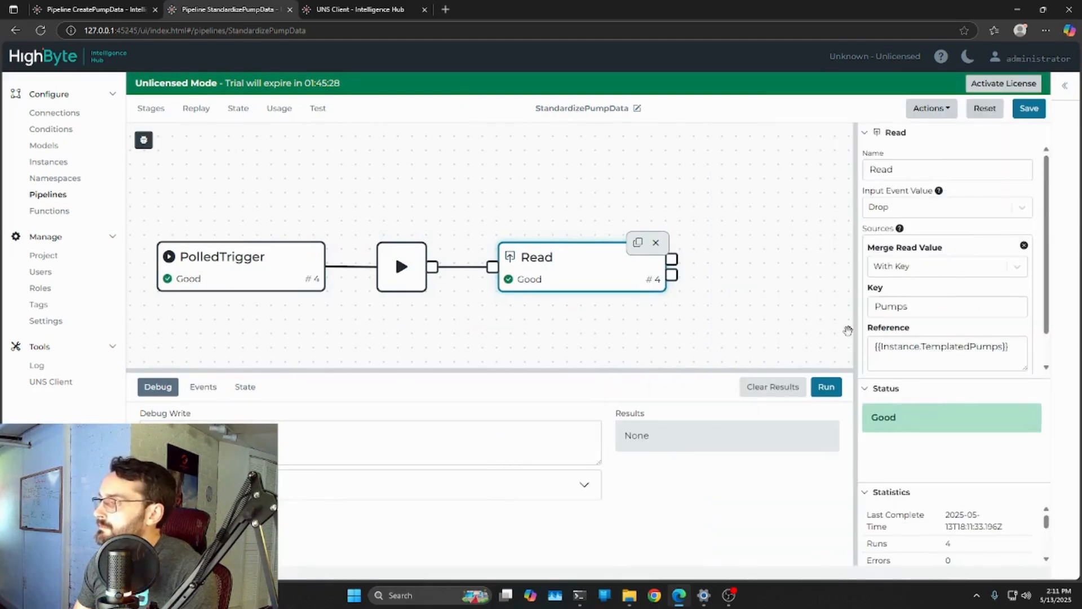
pyautogui.click(827, 388)
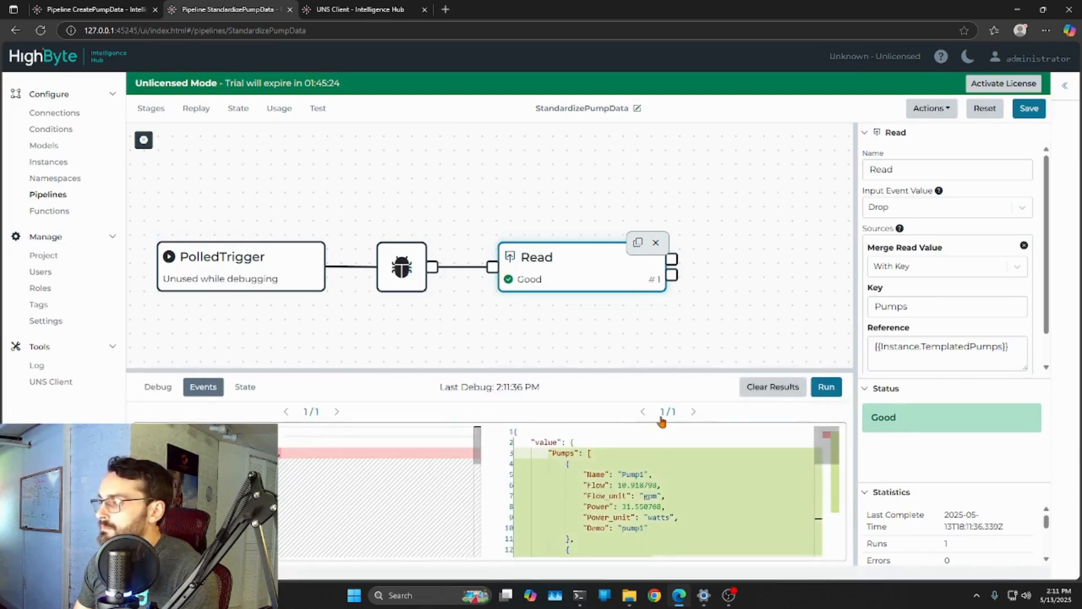
# Examine the Read stage's debug event output, reviewing each pump's entry in the Pumps array
pyautogui.scroll(-5, 674, 479)
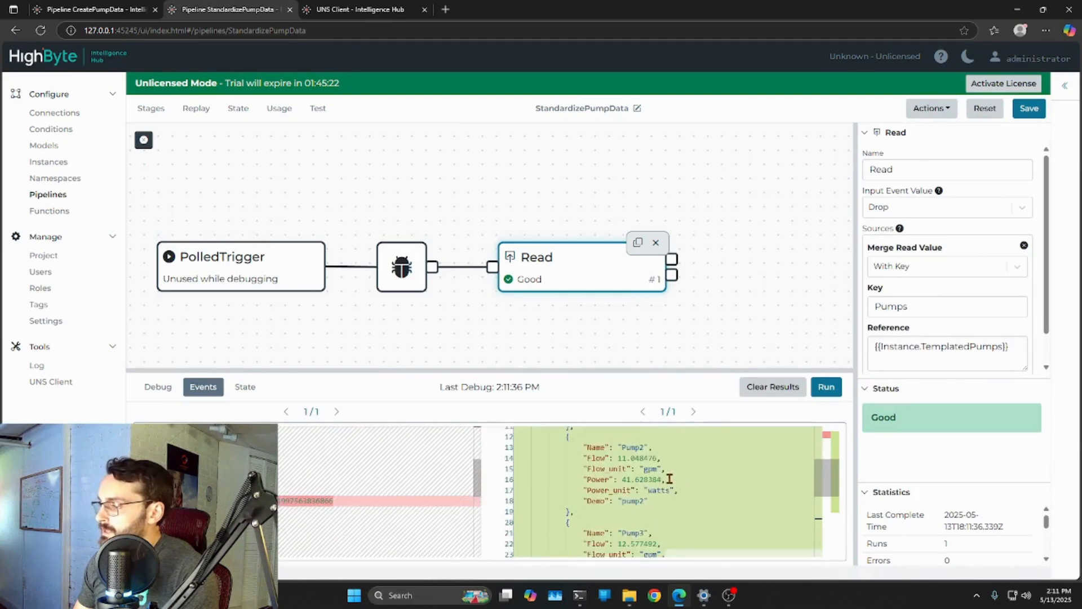
pyautogui.scroll(3, 651, 468)
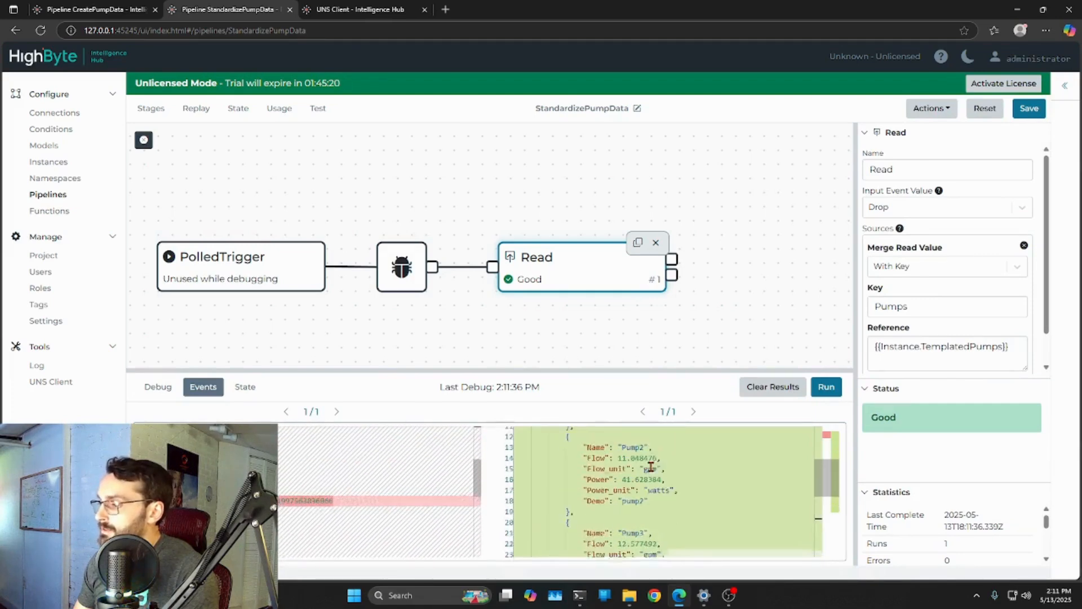
pyautogui.scroll(2, 654, 477)
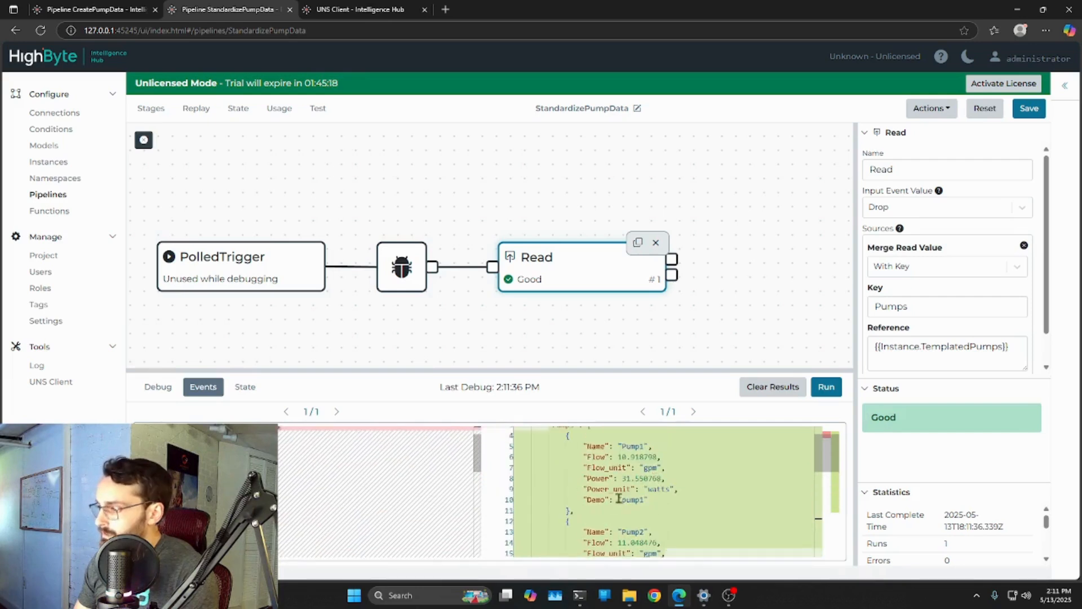
pyautogui.scroll(1, 631, 475)
pyautogui.moveTo(627, 322); pyautogui.dragTo(597, 311)
pyautogui.moveTo(548, 270); pyautogui.dragTo(505, 260)
pyautogui.moveTo(734, 239); pyautogui.dragTo(702, 238)
pyautogui.scroll(-3, 527, 235)
pyautogui.scroll(-2, 835, 461)
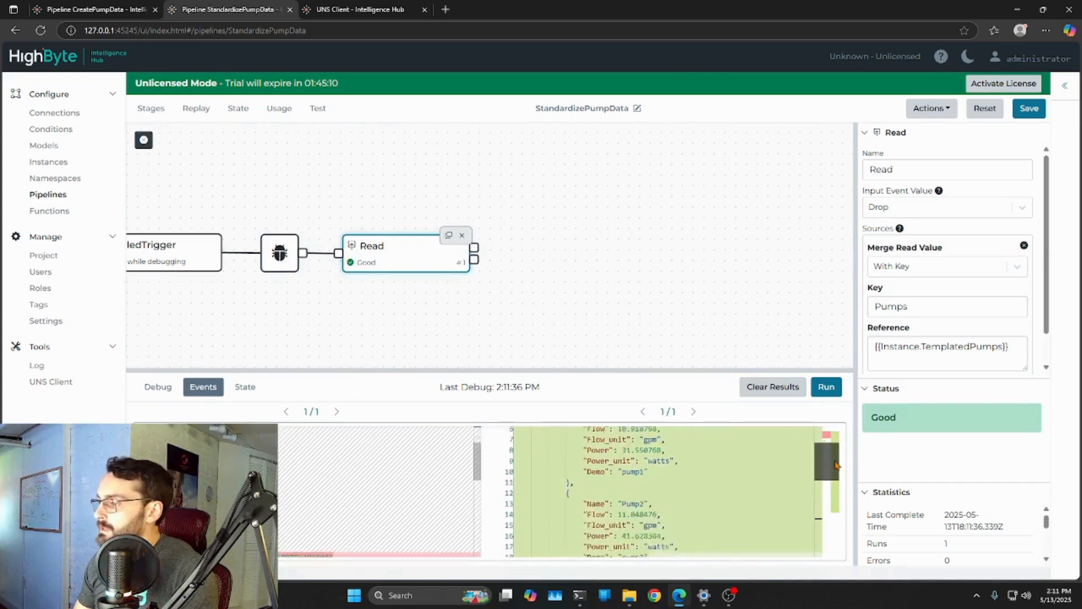
pyautogui.moveTo(835, 461); pyautogui.dragTo(828, 435)
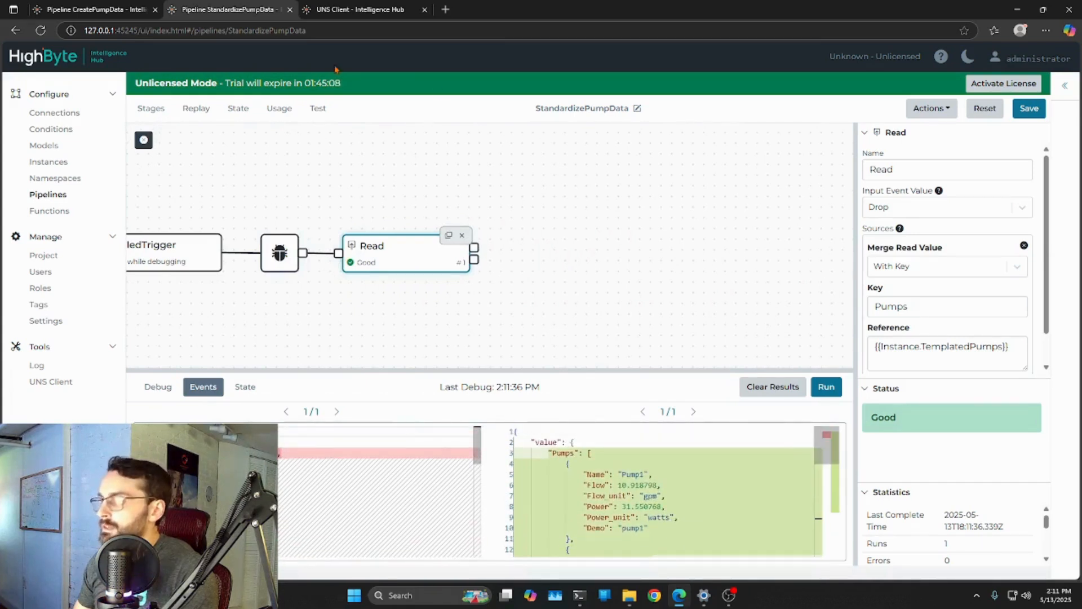
# Add a Transform stage after the Read stage and connect the Read stage's first output to it
pyautogui.click(161, 109)
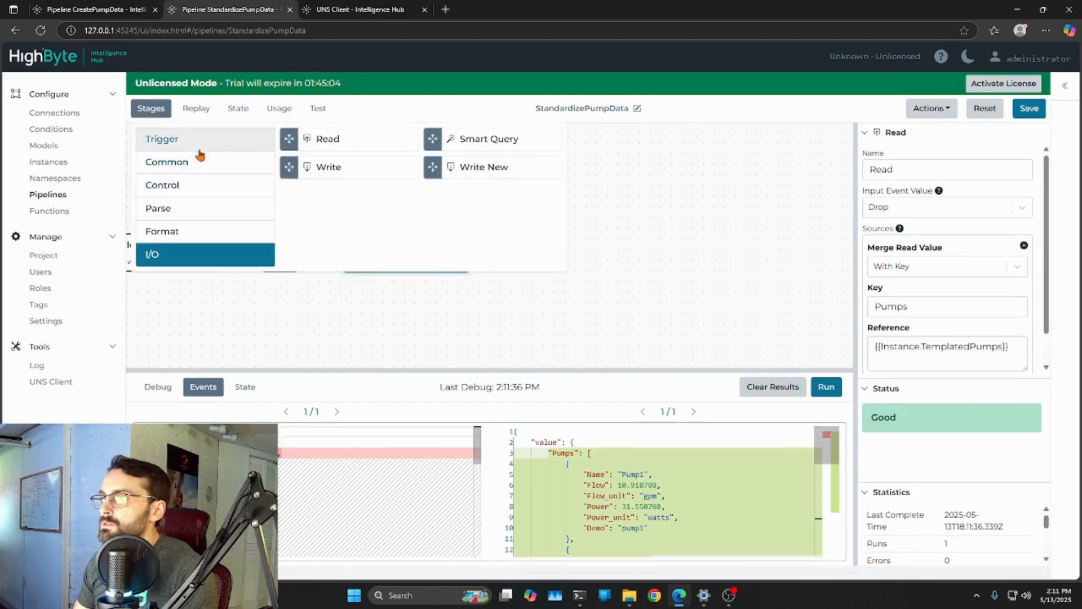
pyautogui.click(194, 162)
pyautogui.moveTo(337, 139); pyautogui.dragTo(609, 276)
pyautogui.moveTo(645, 341); pyautogui.dragTo(653, 378)
pyautogui.moveTo(613, 323); pyautogui.dragTo(558, 302)
pyautogui.moveTo(483, 286); pyautogui.dragTo(524, 293)
# Set the Transform stage's expression to stage.setValue(event.value.Pumps); and save the pipeline
pyautogui.click(424, 296)
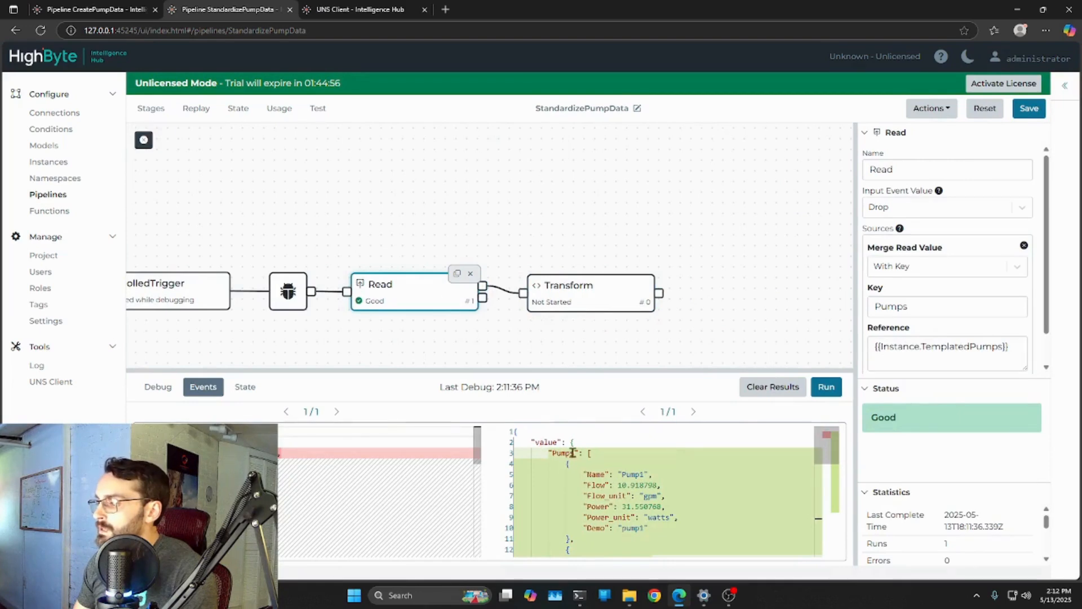
pyautogui.click(562, 291)
pyautogui.click(433, 296)
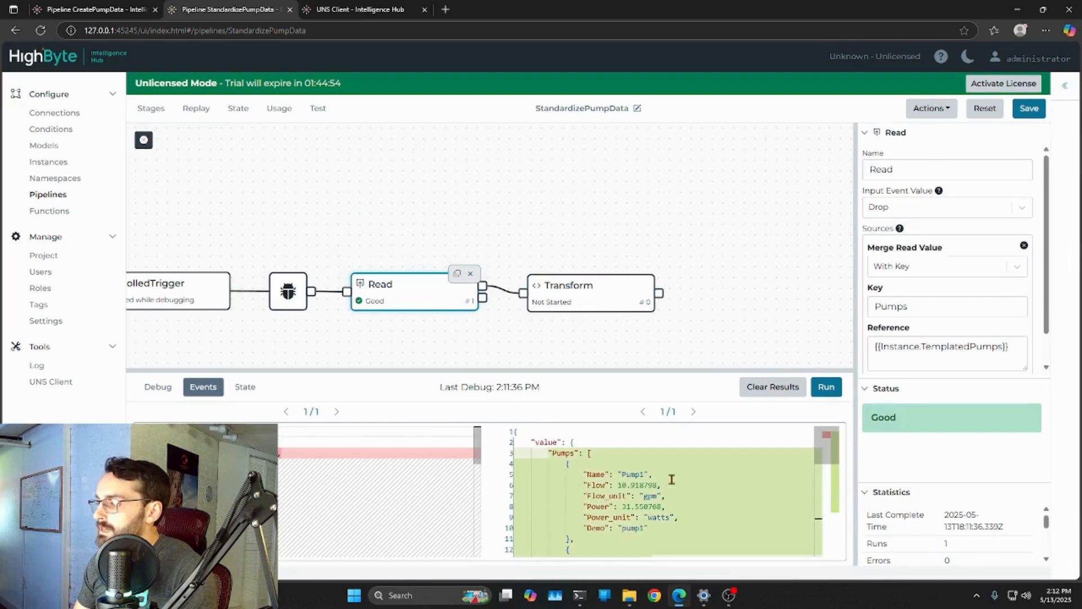
pyautogui.click(566, 294)
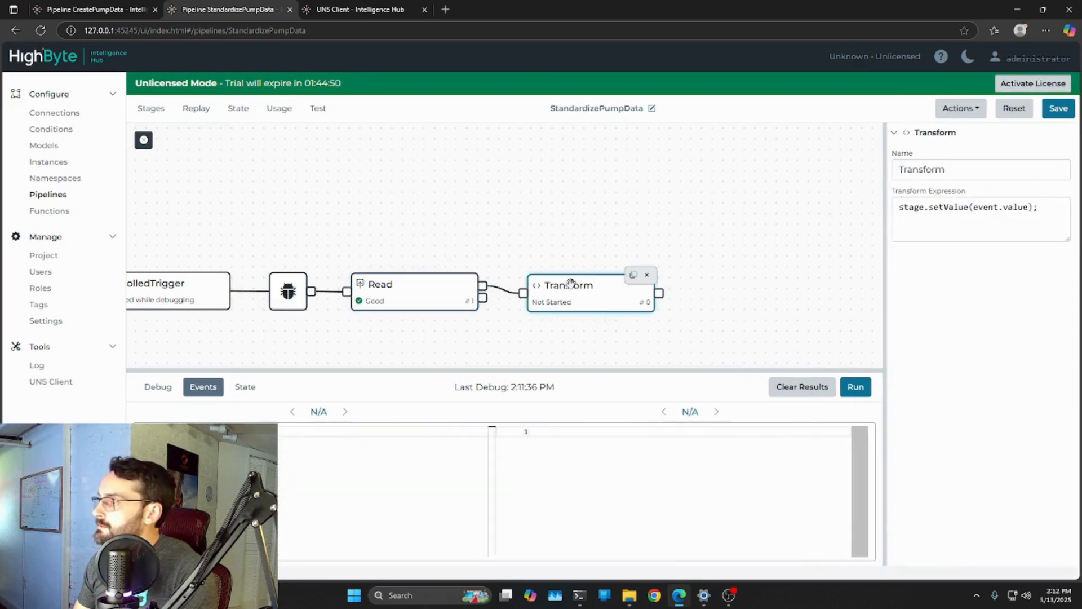
pyautogui.click(1029, 207)
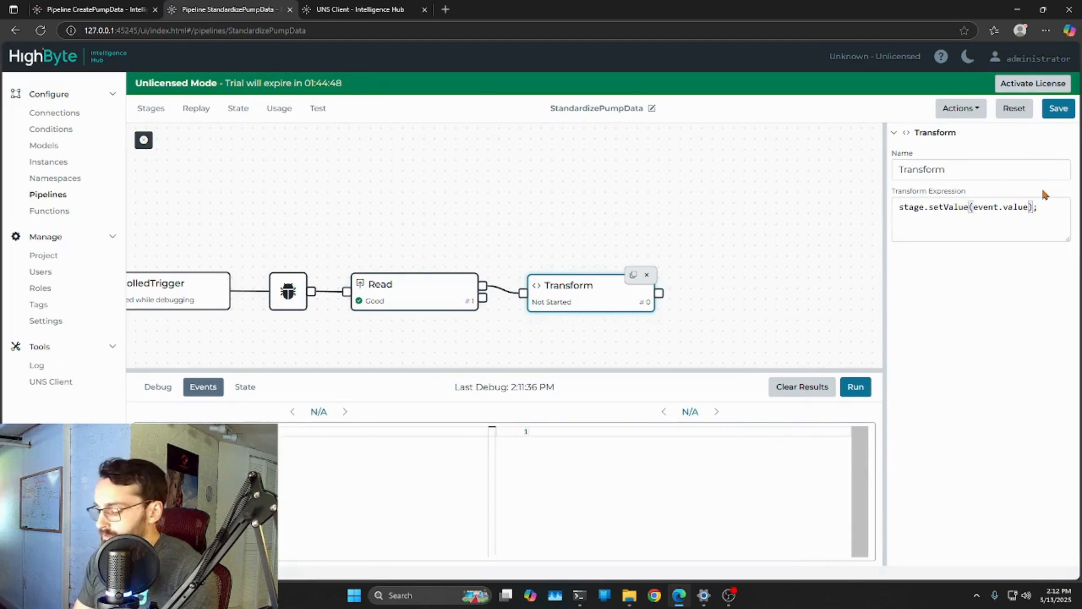
pyautogui.write('.')
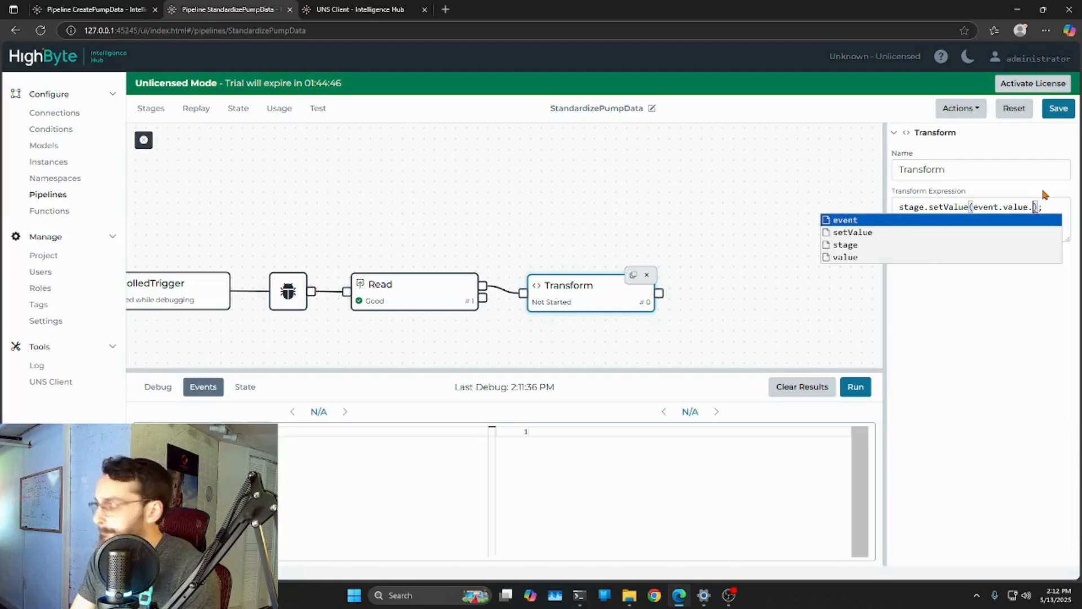
pyautogui.write('Pumps')
pyautogui.click(1059, 109)
# Add a Breakup stage after the Transform stage and connect the Transform output to it
pyautogui.click(431, 297)
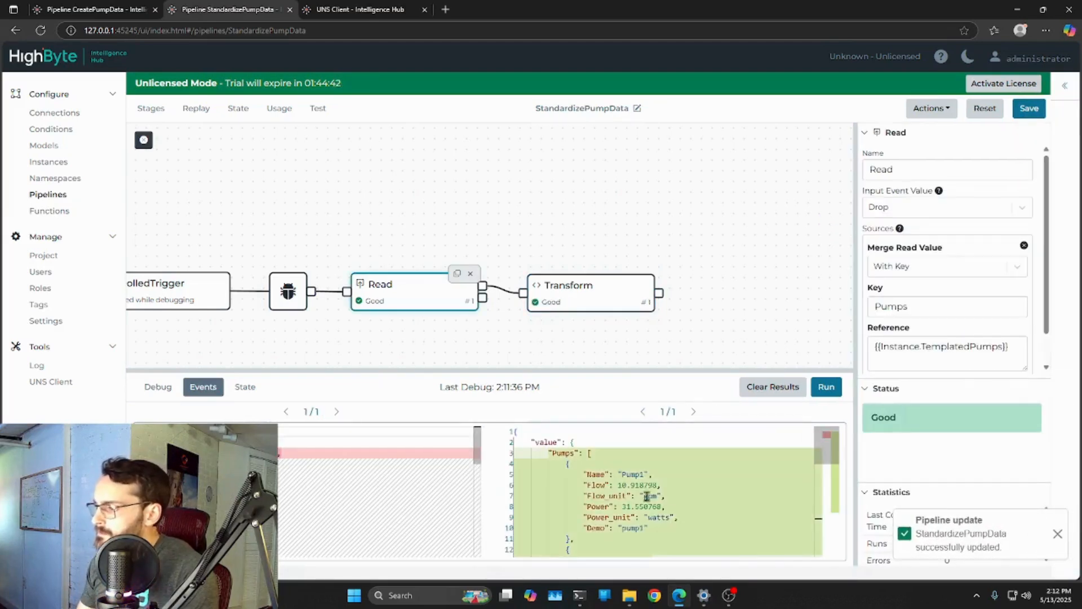
pyautogui.click(634, 303)
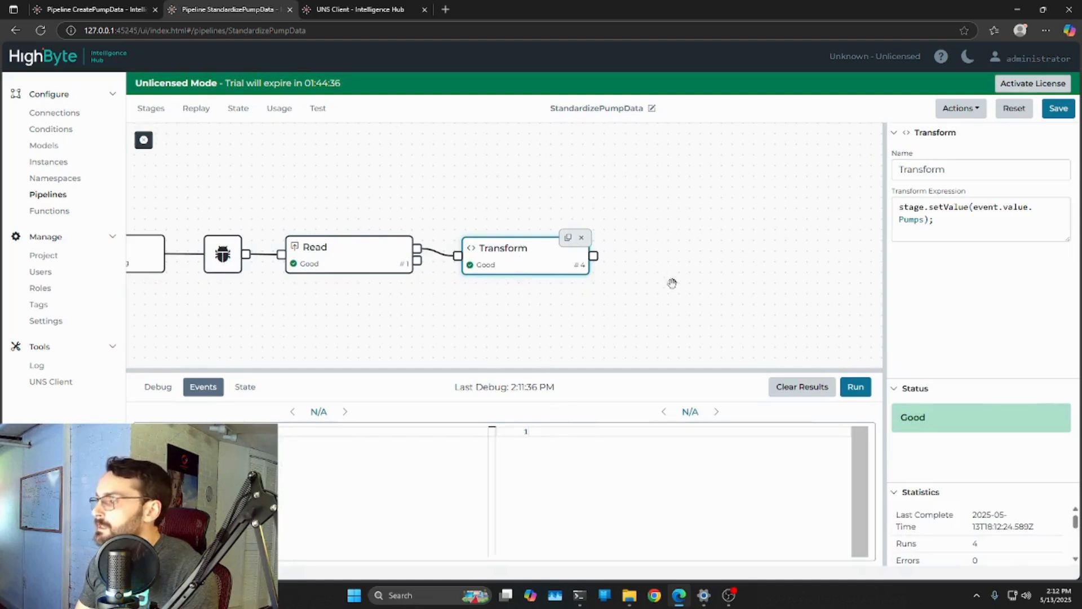
pyautogui.click(369, 261)
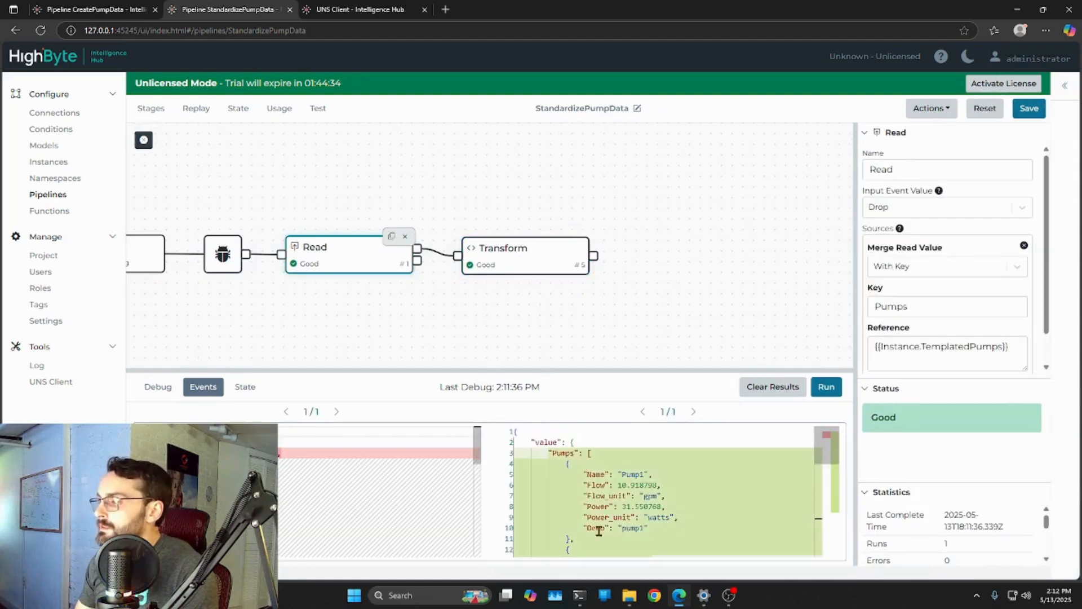
pyautogui.click(151, 109)
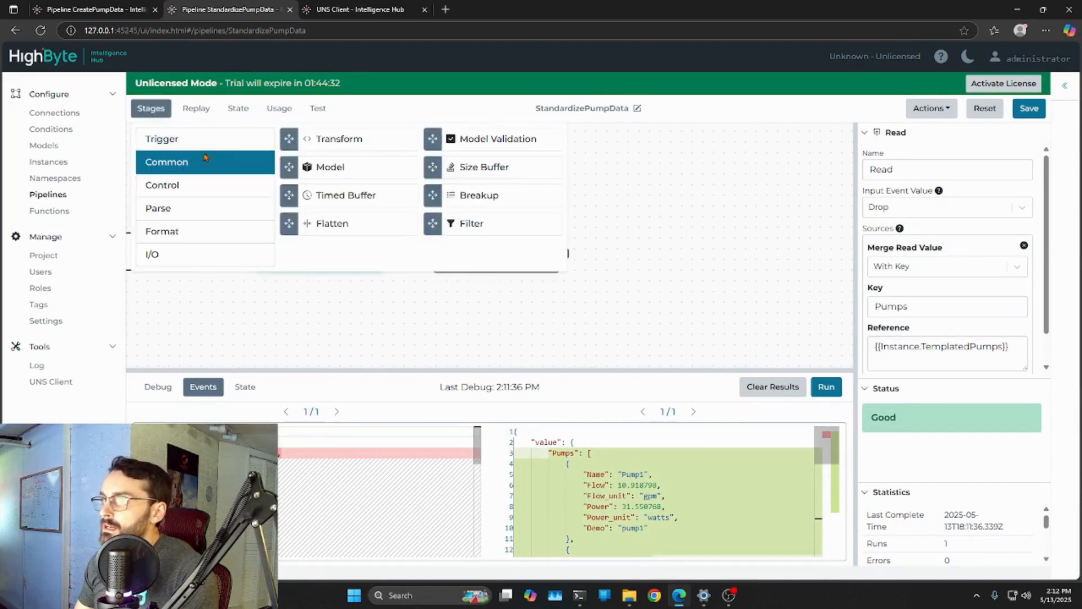
pyautogui.moveTo(451, 195); pyautogui.dragTo(629, 234)
pyautogui.click(612, 146)
pyautogui.moveTo(566, 252); pyautogui.dragTo(598, 254)
pyautogui.click(697, 337)
# Review the Breakup stage's type options and keep Array as the breakup type
pyautogui.click(713, 265)
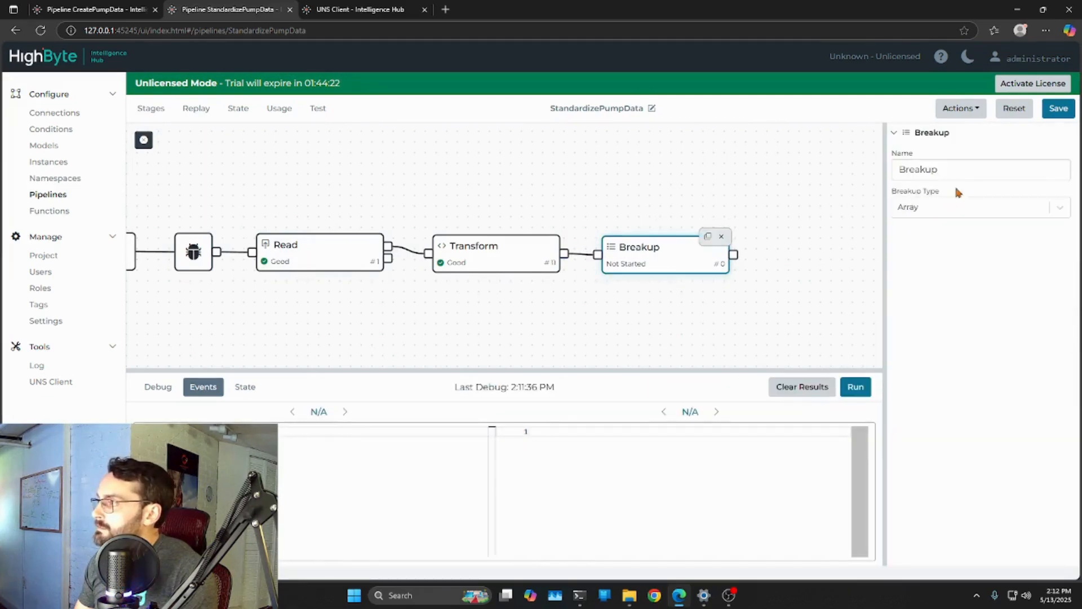
pyautogui.click(1060, 207)
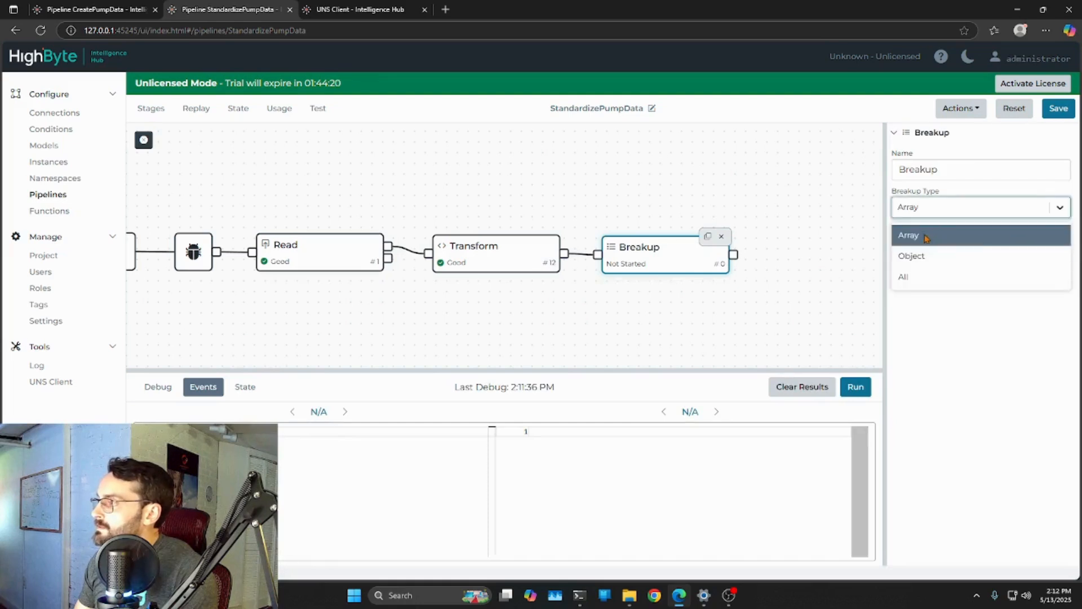
pyautogui.click(831, 222)
pyautogui.click(727, 264)
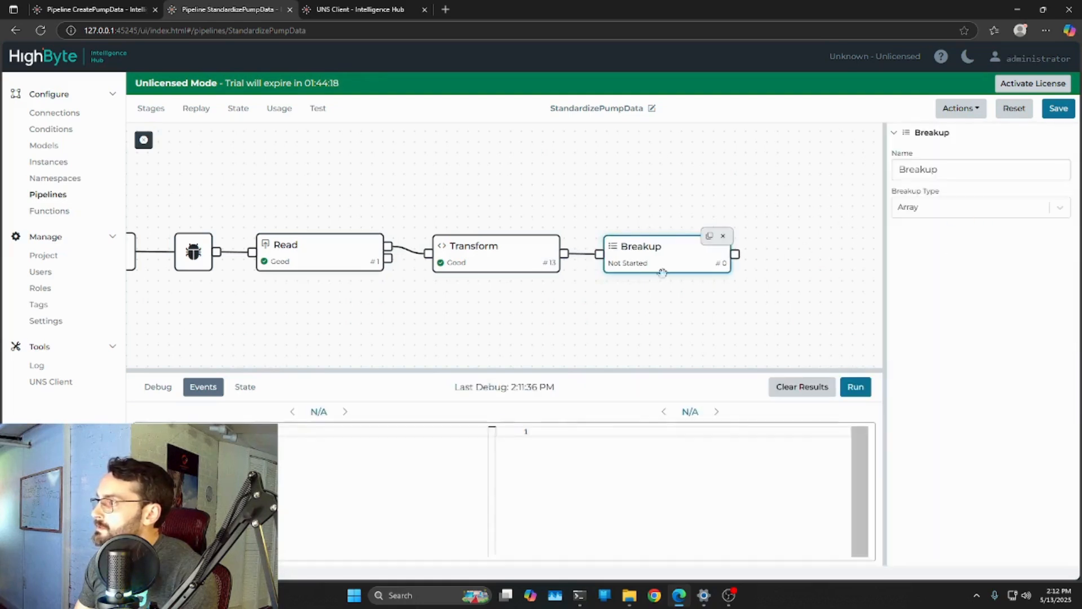
pyautogui.moveTo(664, 276); pyautogui.dragTo(536, 274)
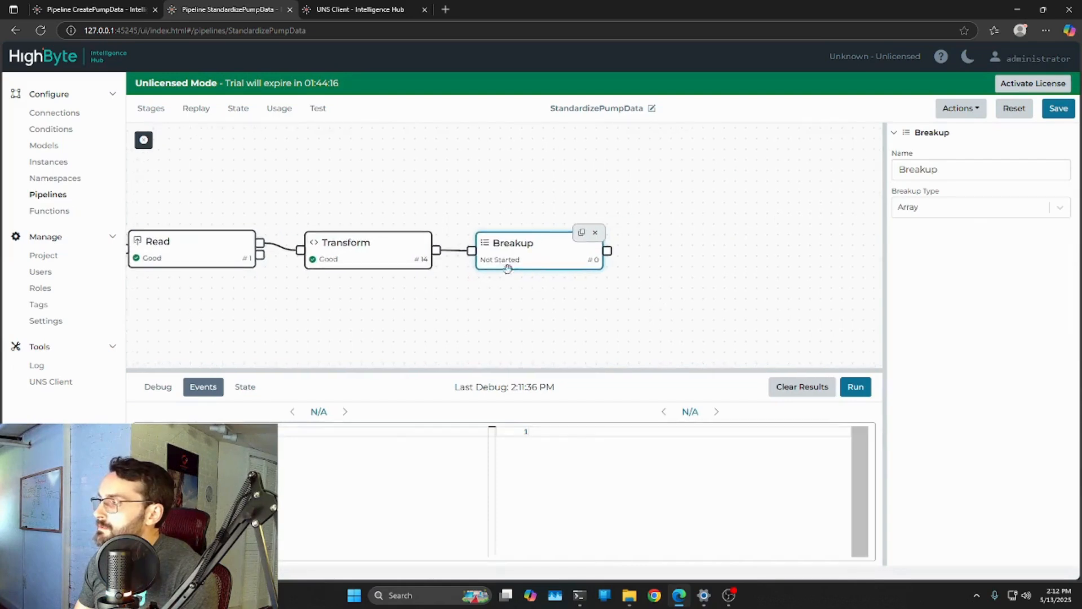
# Recheck the Transform and Read stages, select the Breakup stage and run a debug pass
pyautogui.click(386, 252)
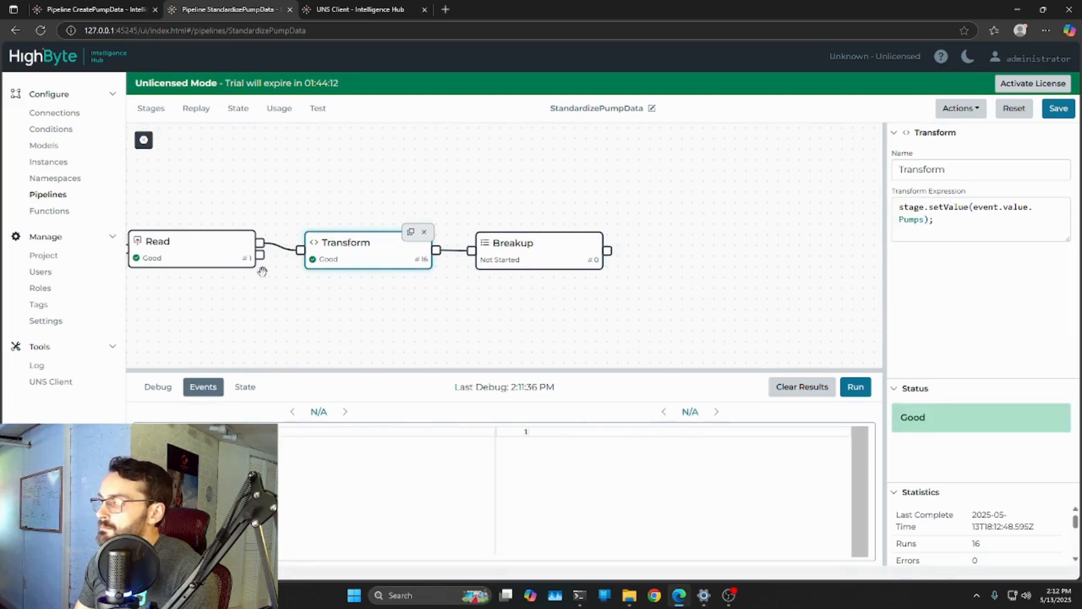
pyautogui.click(855, 387)
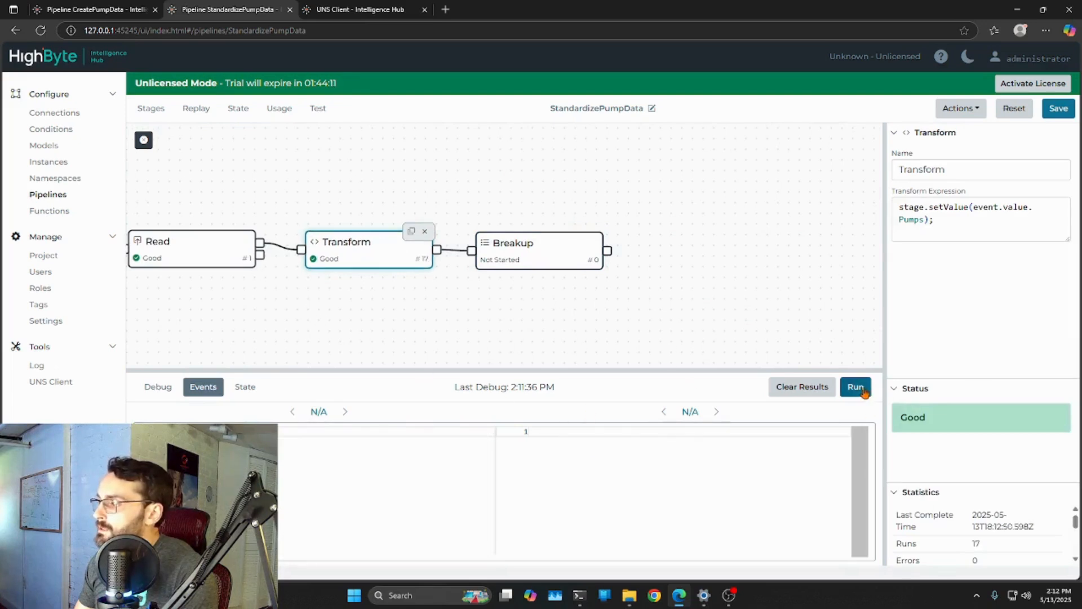
pyautogui.click(220, 252)
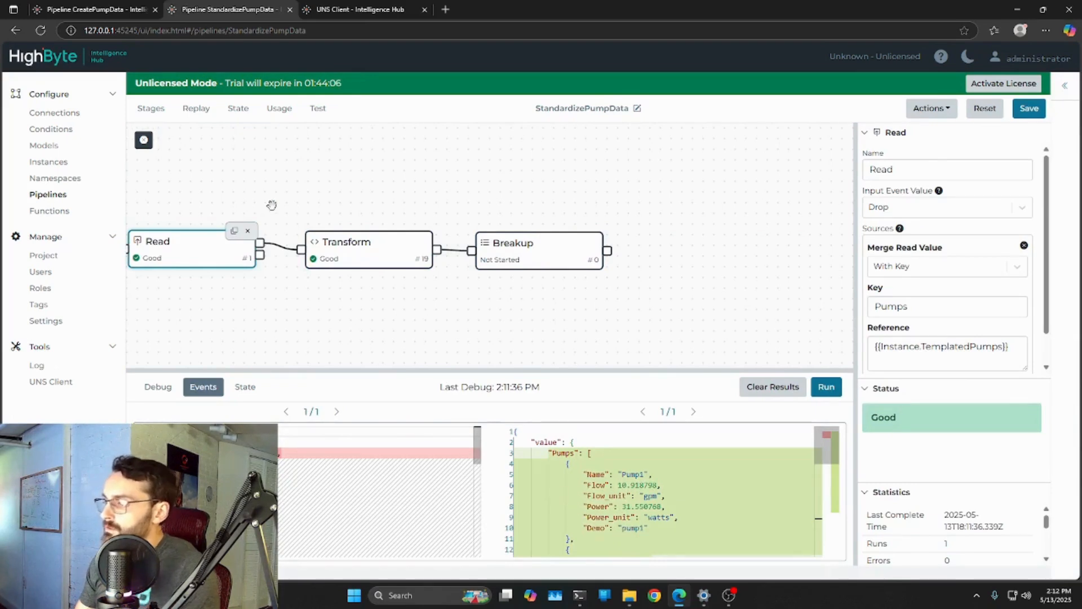
pyautogui.moveTo(628, 316); pyautogui.dragTo(567, 300)
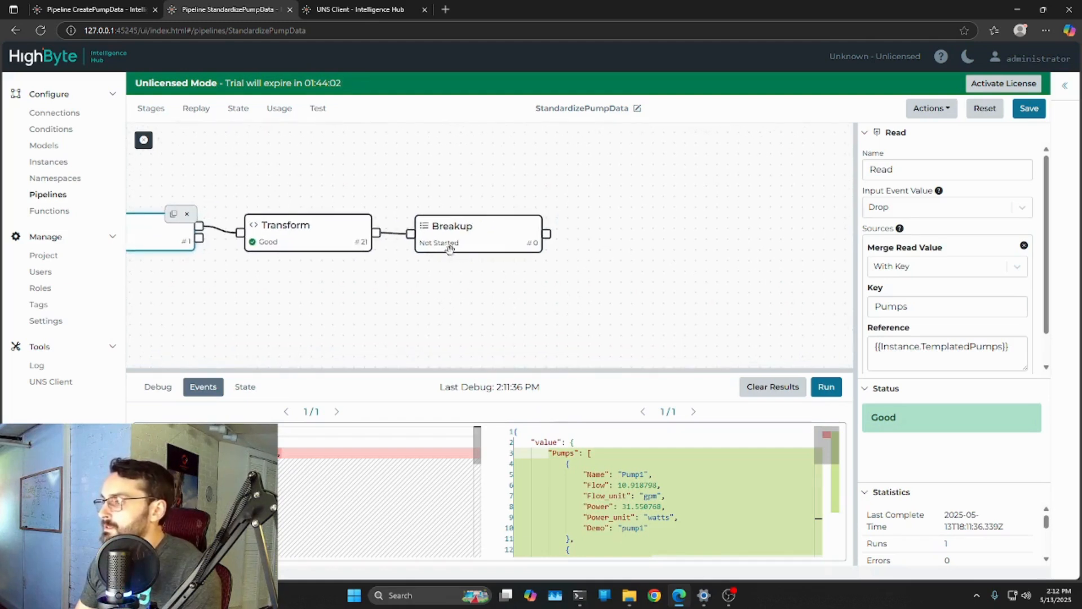
pyautogui.click(479, 240)
pyautogui.click(855, 388)
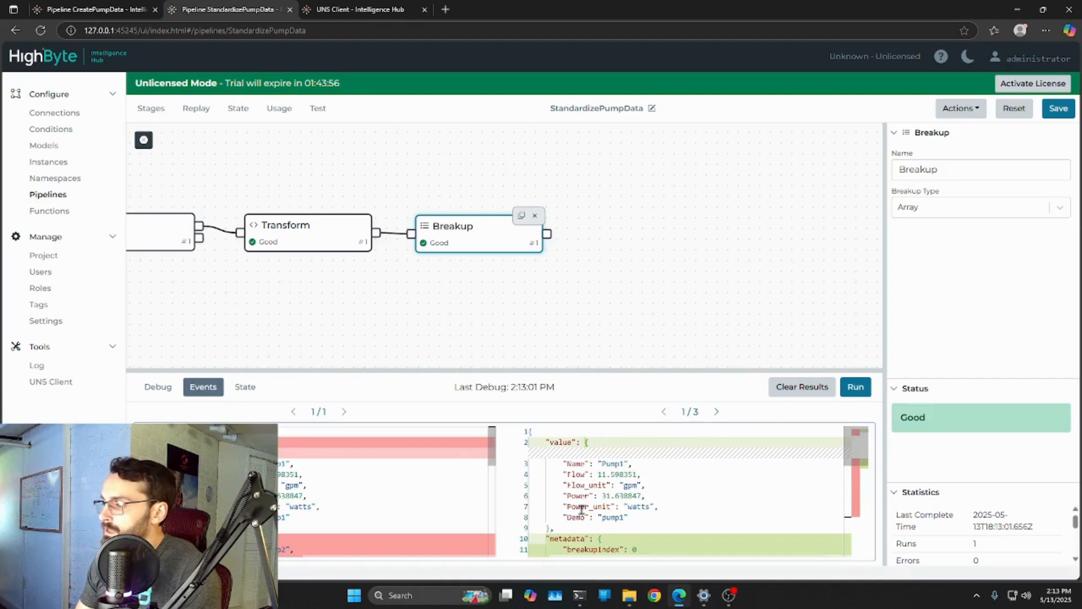
# Examine the Breakup stage's output events up to the last one, including its pump values and metadata
pyautogui.click(717, 412)
pyautogui.click(717, 411)
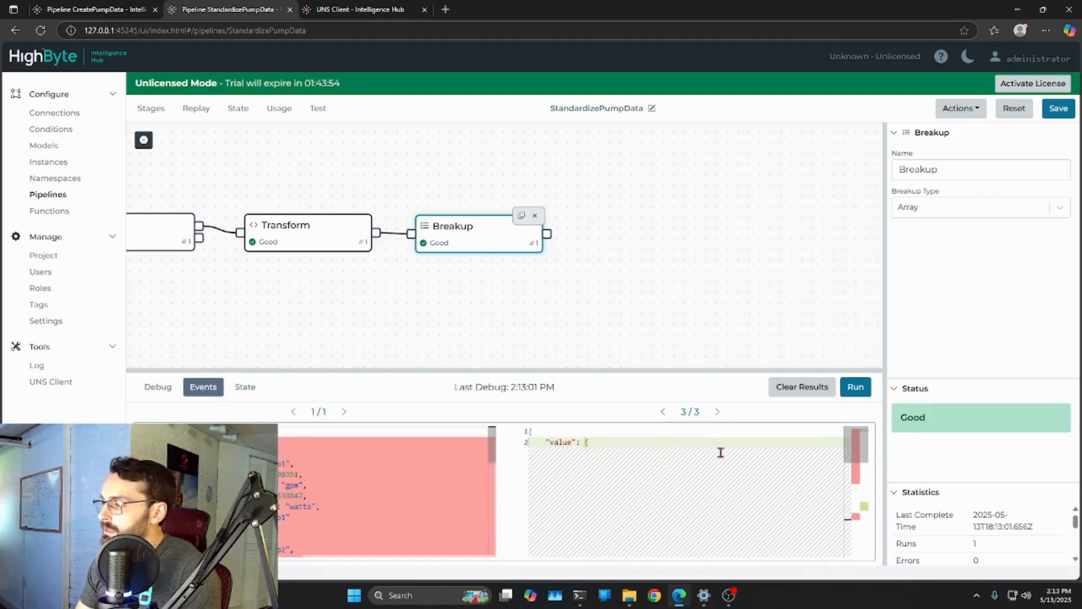
pyautogui.scroll(-5, 660, 443)
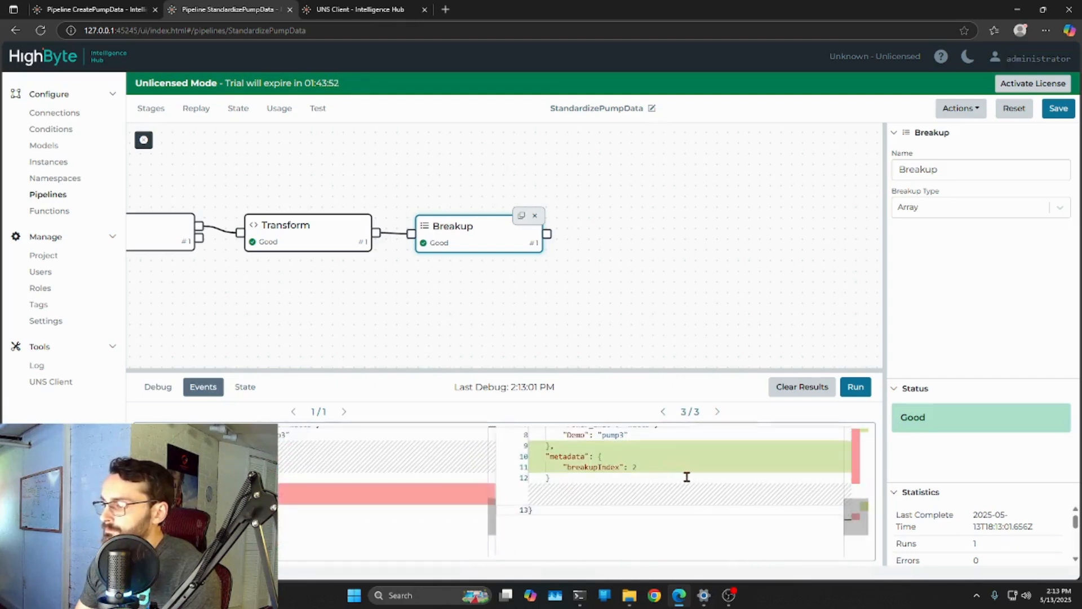
pyautogui.moveTo(564, 465); pyautogui.dragTo(628, 519)
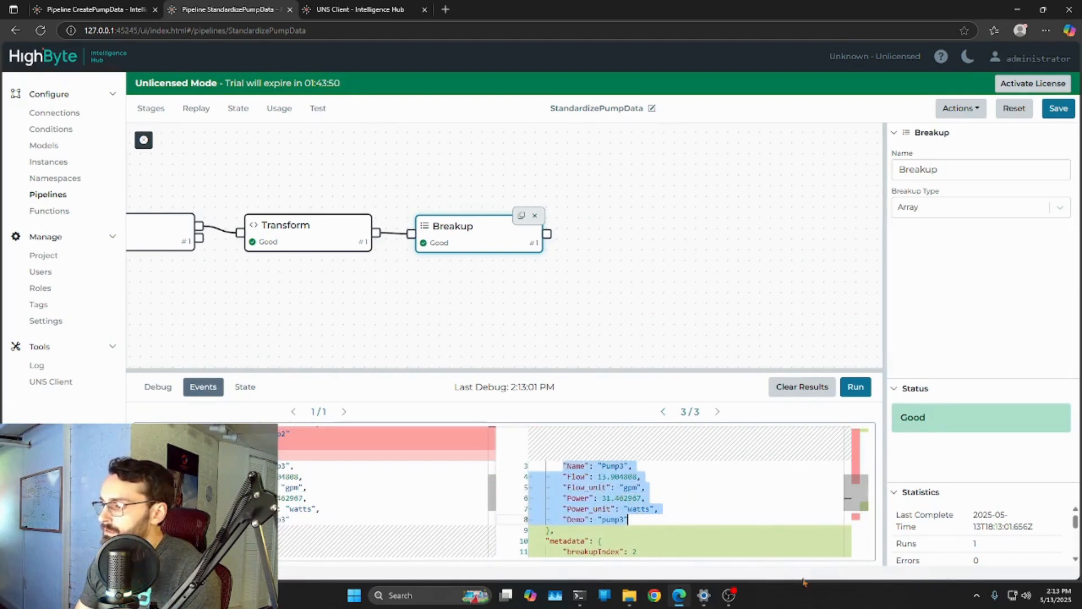
pyautogui.click(590, 305)
pyautogui.moveTo(563, 466); pyautogui.dragTo(637, 519)
pyautogui.click(634, 266)
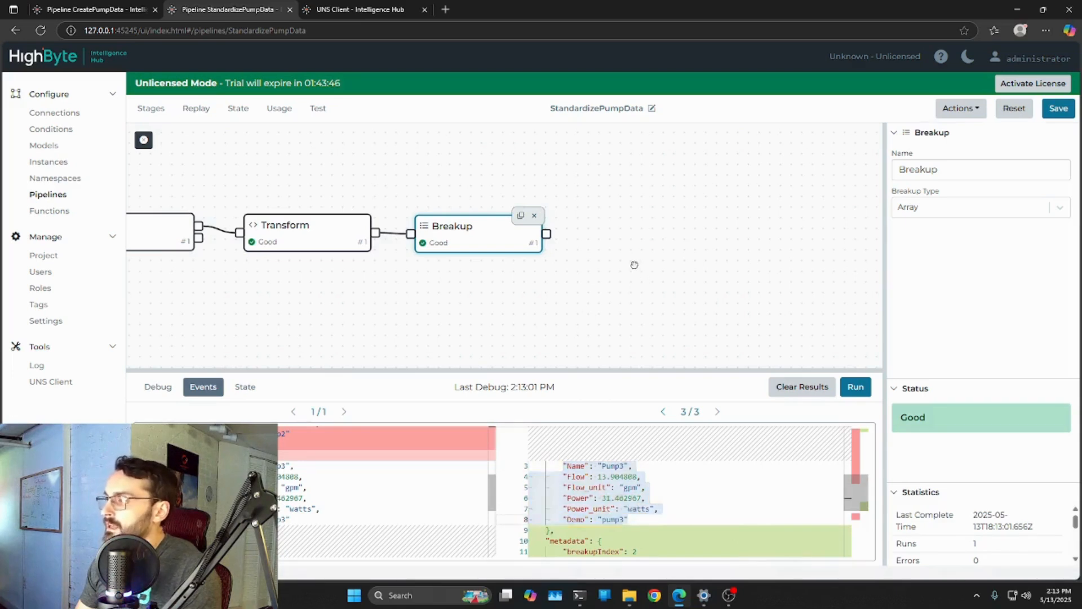
# Add a Write New stage after the Breakup stage and set its connection to InternalMQTT
pyautogui.click(151, 110)
pyautogui.click(207, 264)
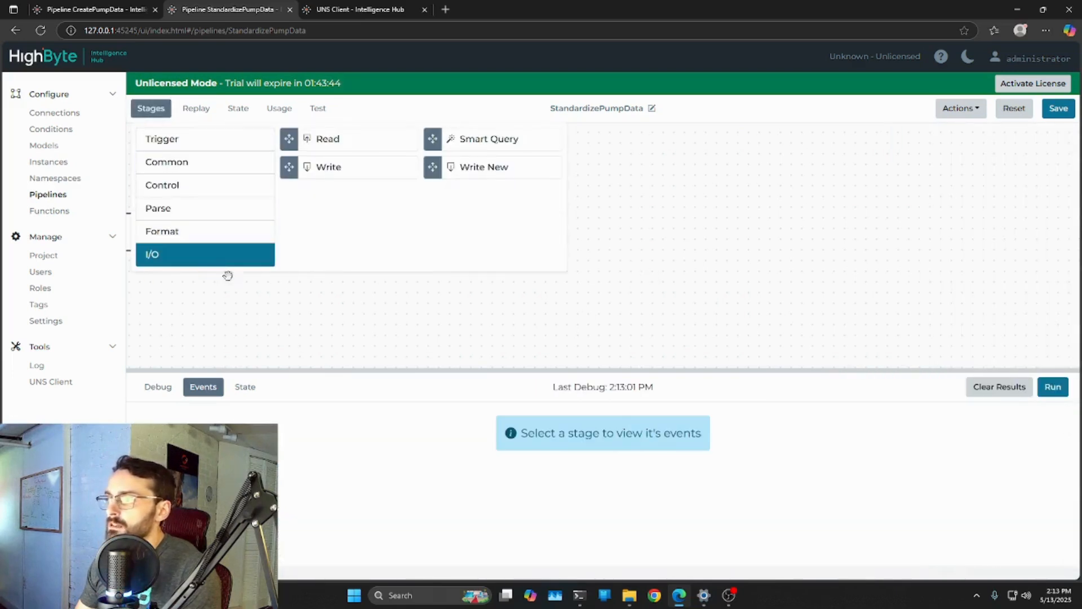
pyautogui.moveTo(478, 177); pyautogui.dragTo(727, 226)
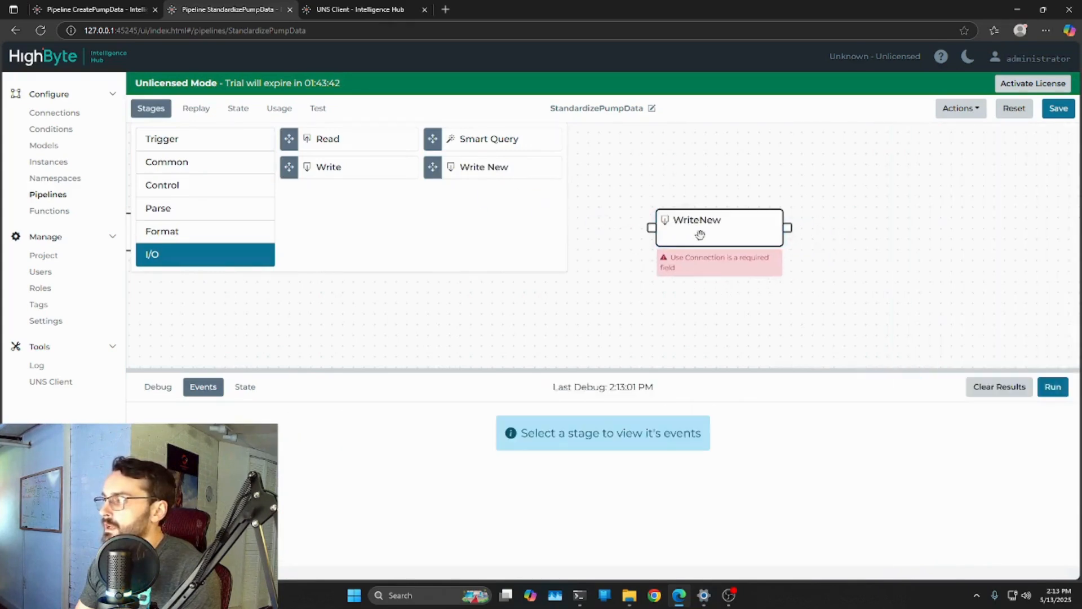
pyautogui.click(202, 328)
pyautogui.click(740, 256)
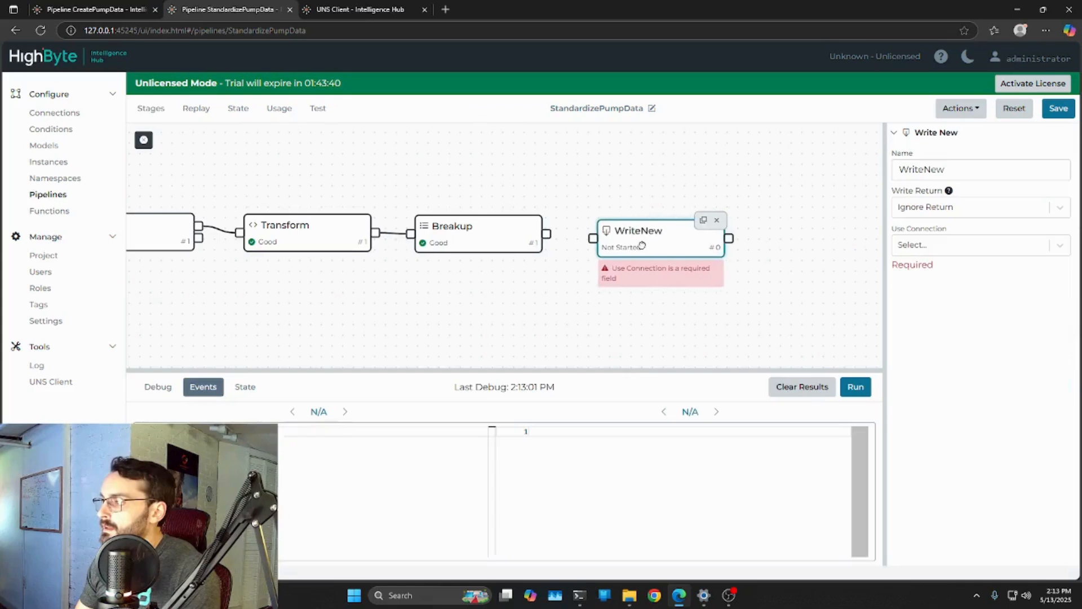
pyautogui.click(1055, 244)
pyautogui.click(943, 295)
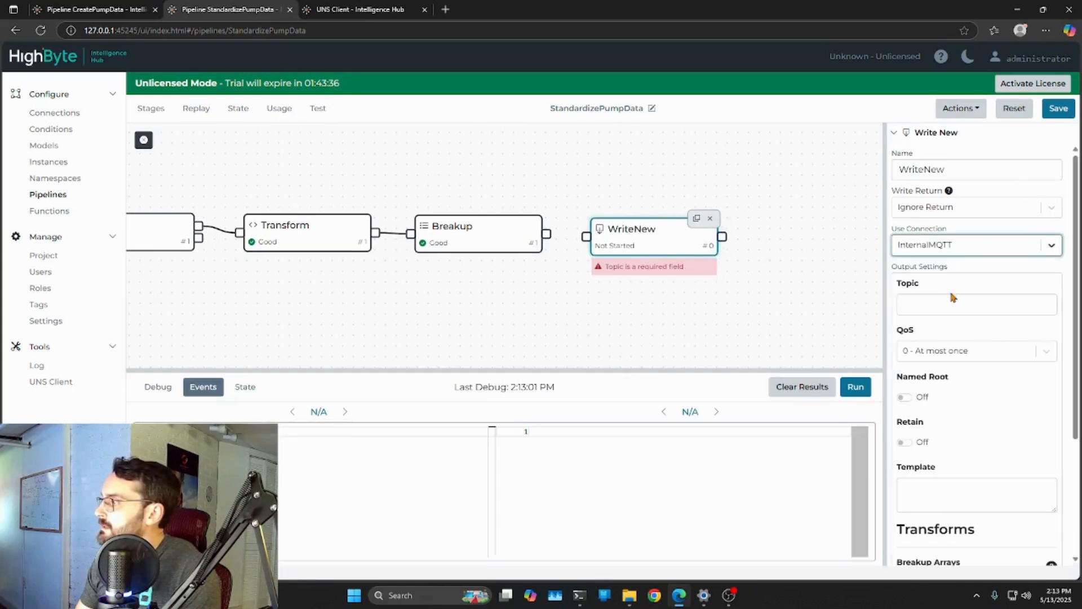
# Set the WriteNew stage's topic to Pumps/Modeled/{{event.value.Name}}, checking the existing Pumps topic tree in the UNS Client
pyautogui.click(950, 312)
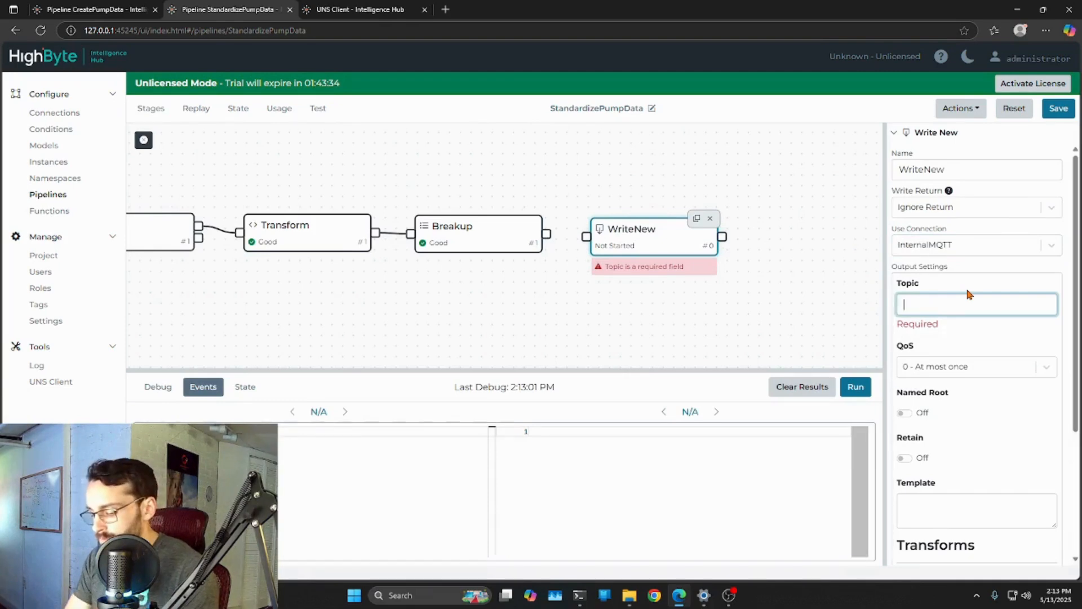
pyautogui.write('Pumps')
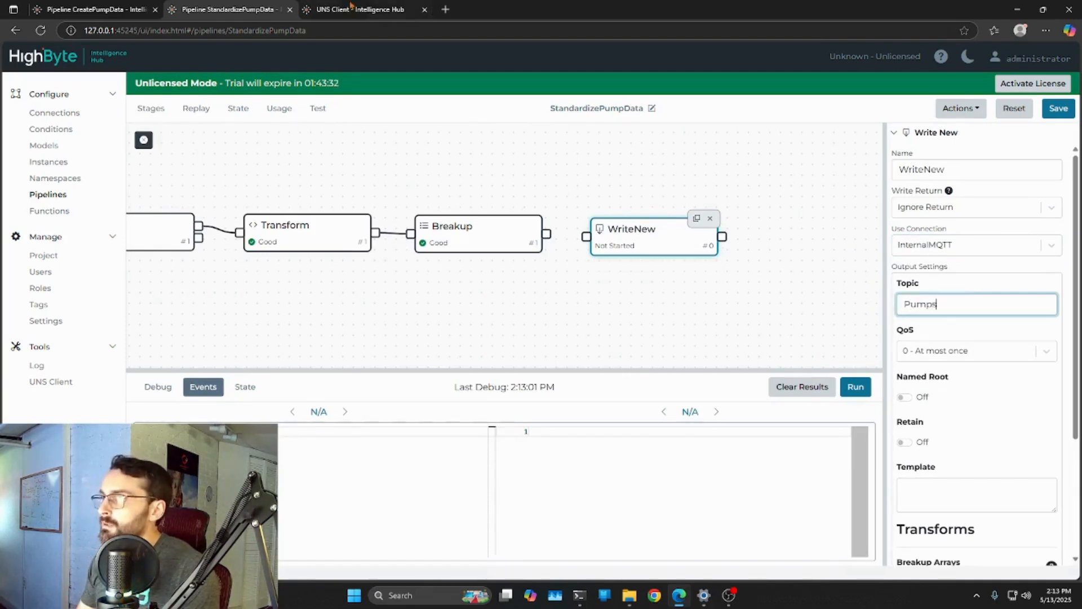
pyautogui.click(322, 8)
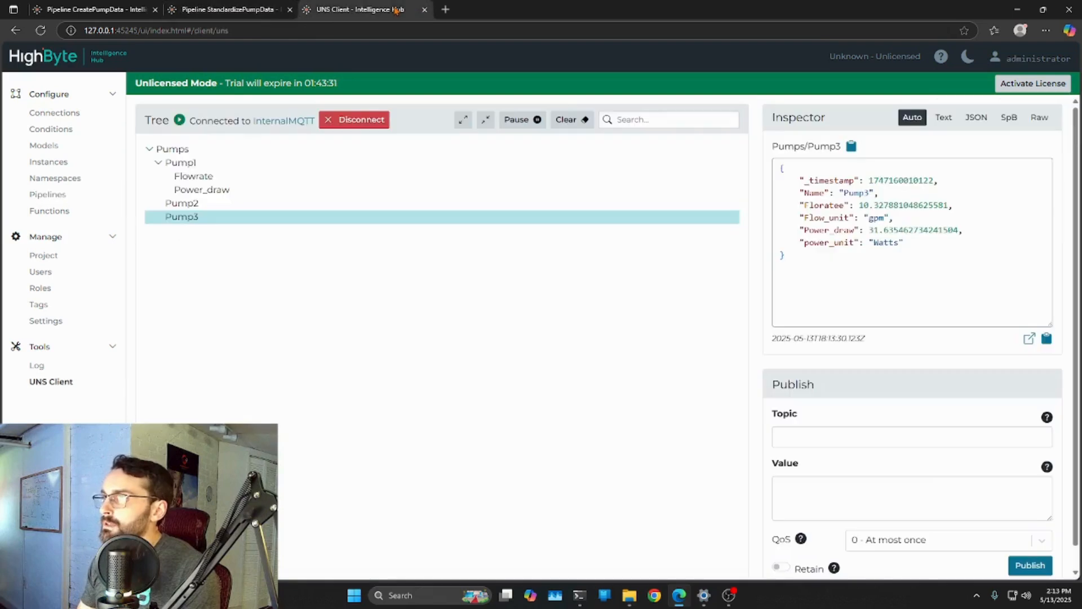
pyautogui.click(159, 163)
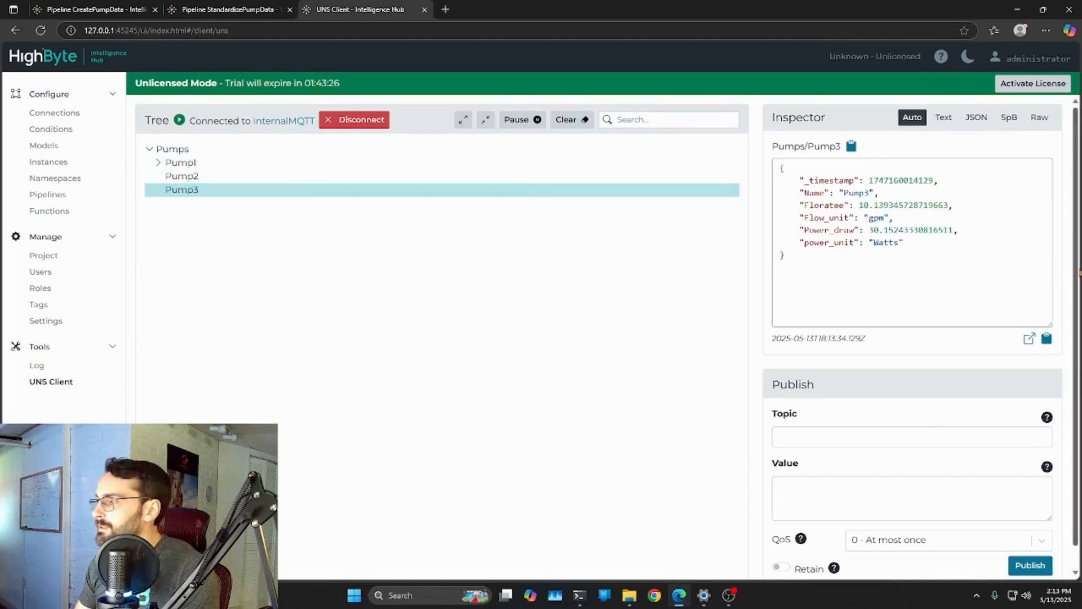
pyautogui.click(214, 9)
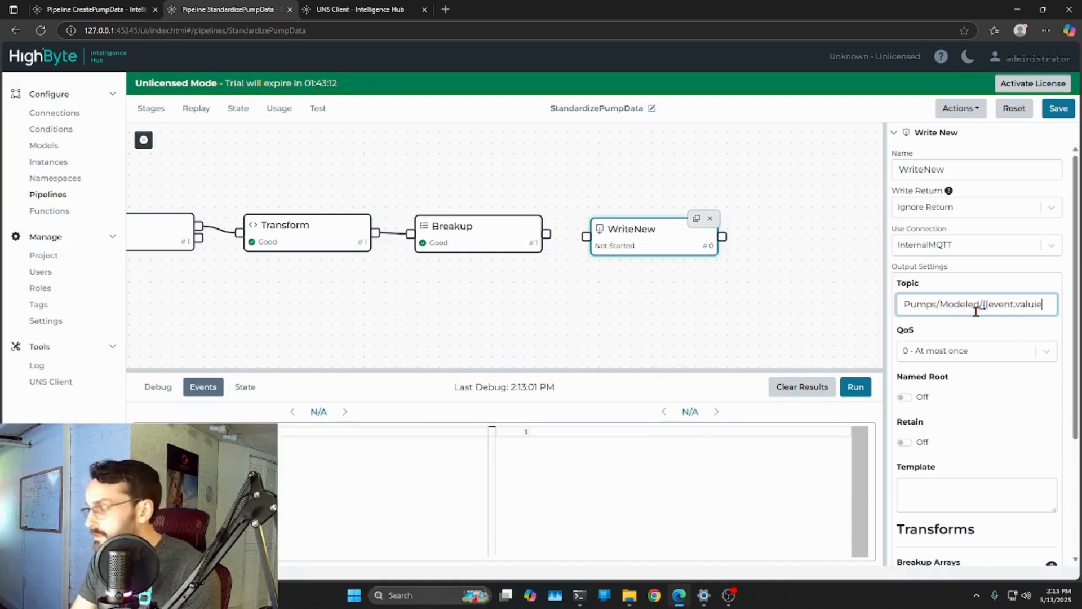
pyautogui.write('.Name')
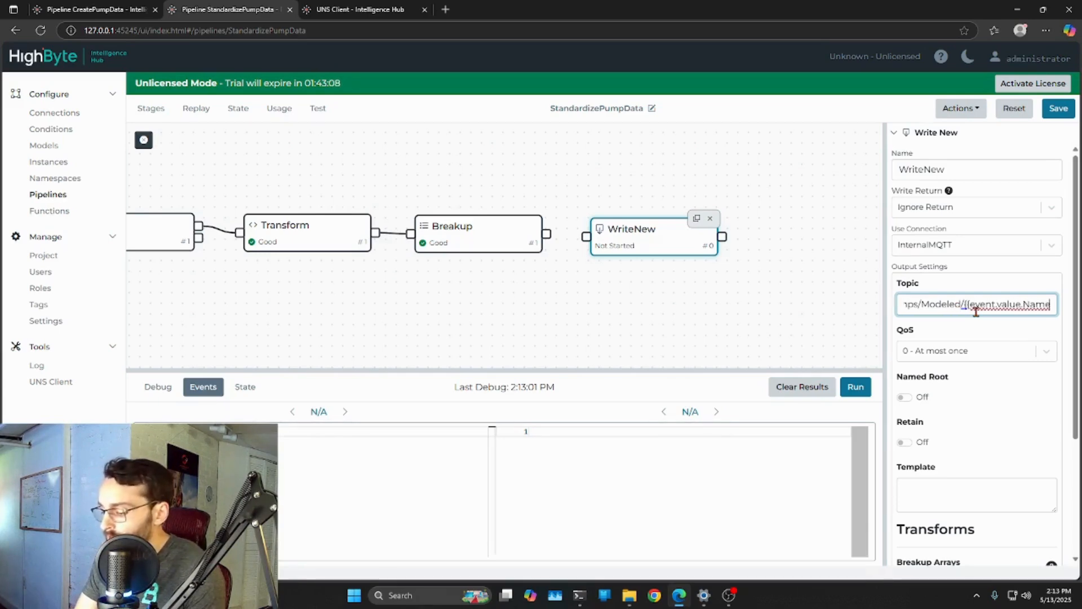
pyautogui.write('}}')
# Save the pipeline and connect the Breakup stage's output to the WriteNew stage
pyautogui.click(1058, 108)
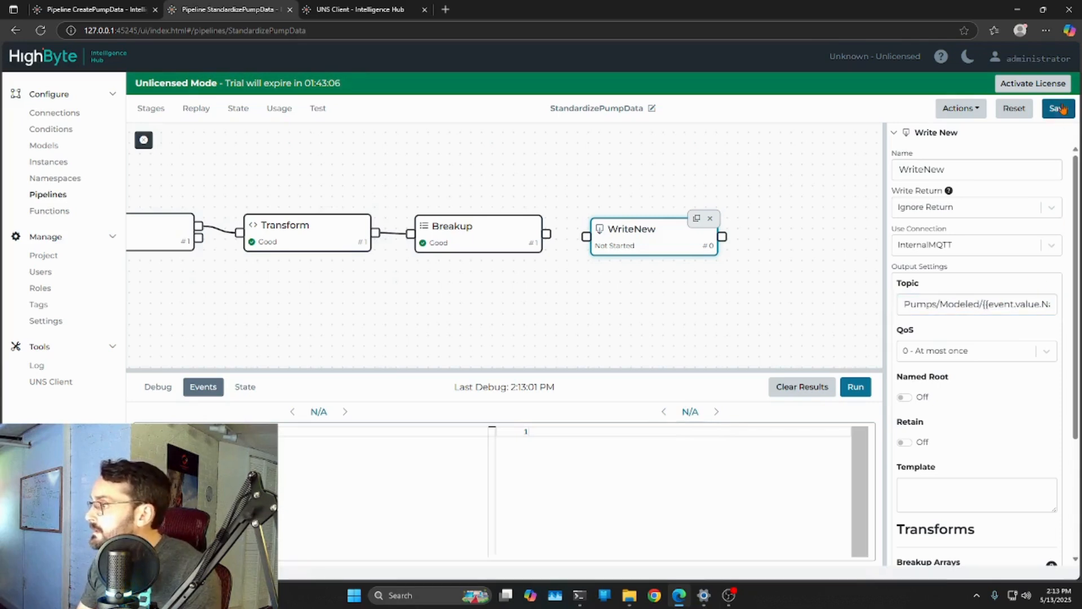
pyautogui.moveTo(547, 235); pyautogui.dragTo(641, 242)
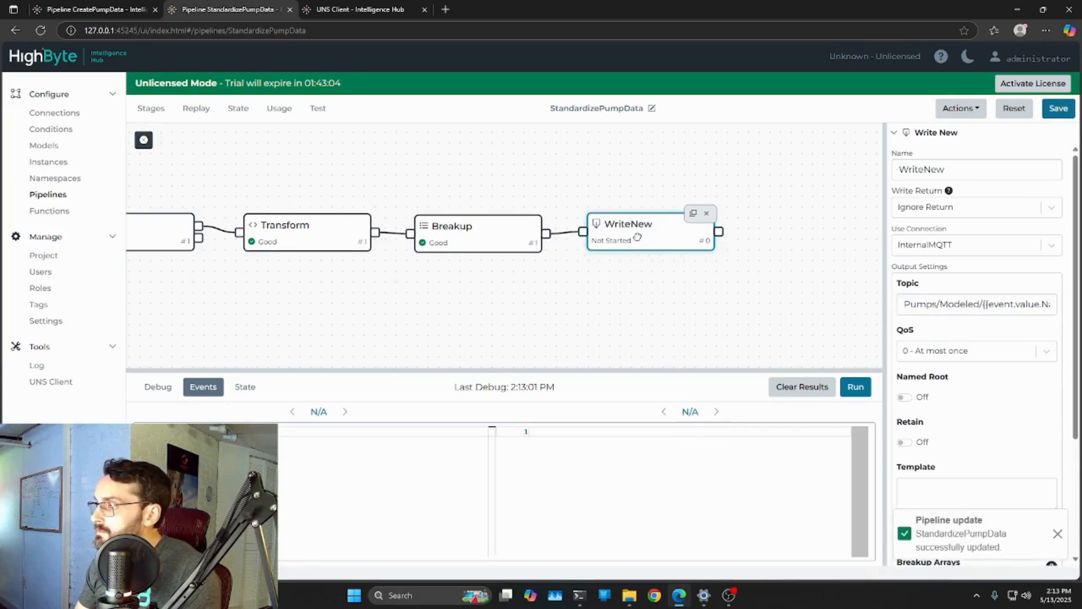
# Save the StandardizePumpData pipeline with its connected WriteNew stage and turn off the pipeline's debug mode
pyautogui.click(1059, 109)
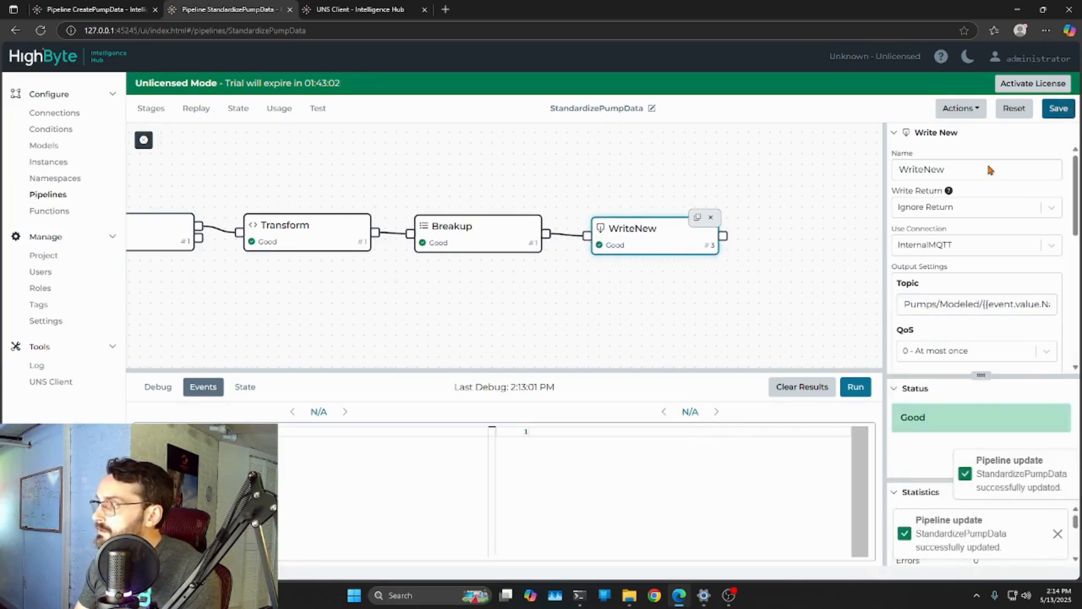
pyautogui.moveTo(516, 304); pyautogui.dragTo(574, 326)
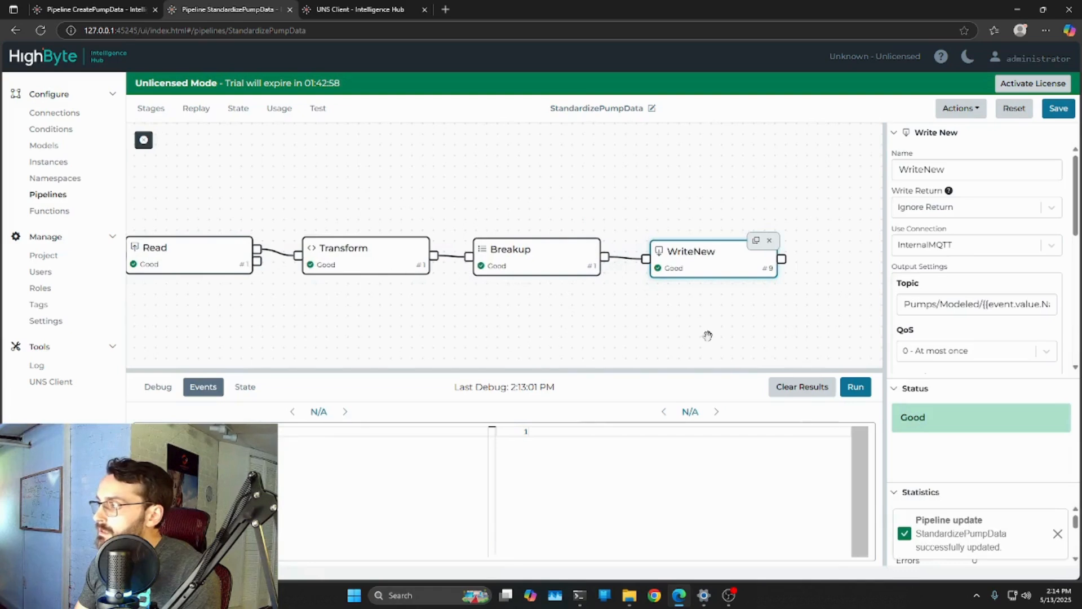
pyautogui.click(144, 139)
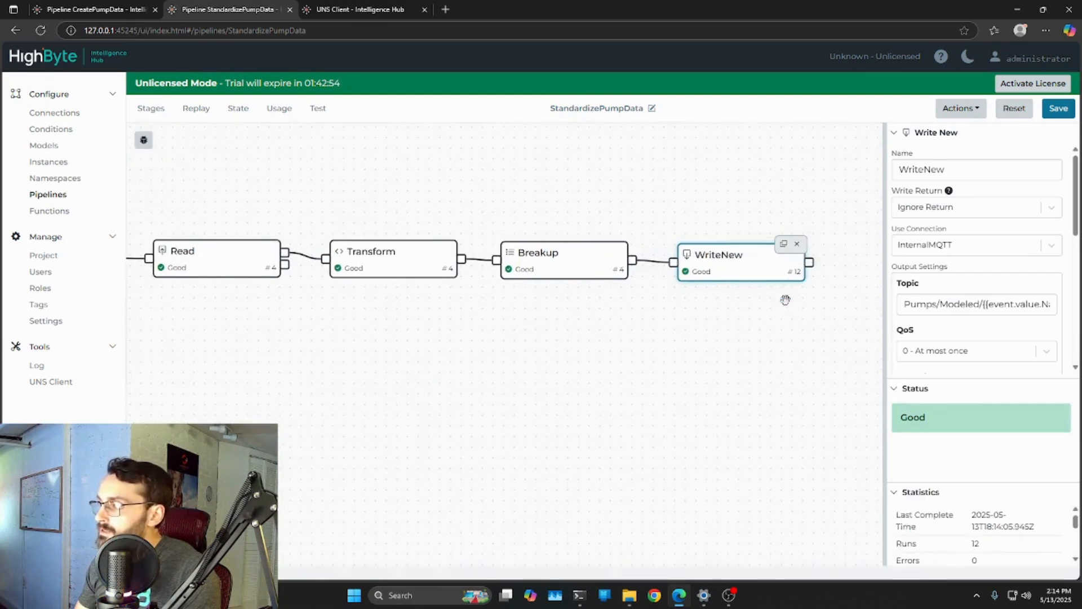
# Inspect the published payloads of Pump1, Pump2 and Pump3 under Pumps/Modeled in the UNS Client
pyautogui.click(327, 10)
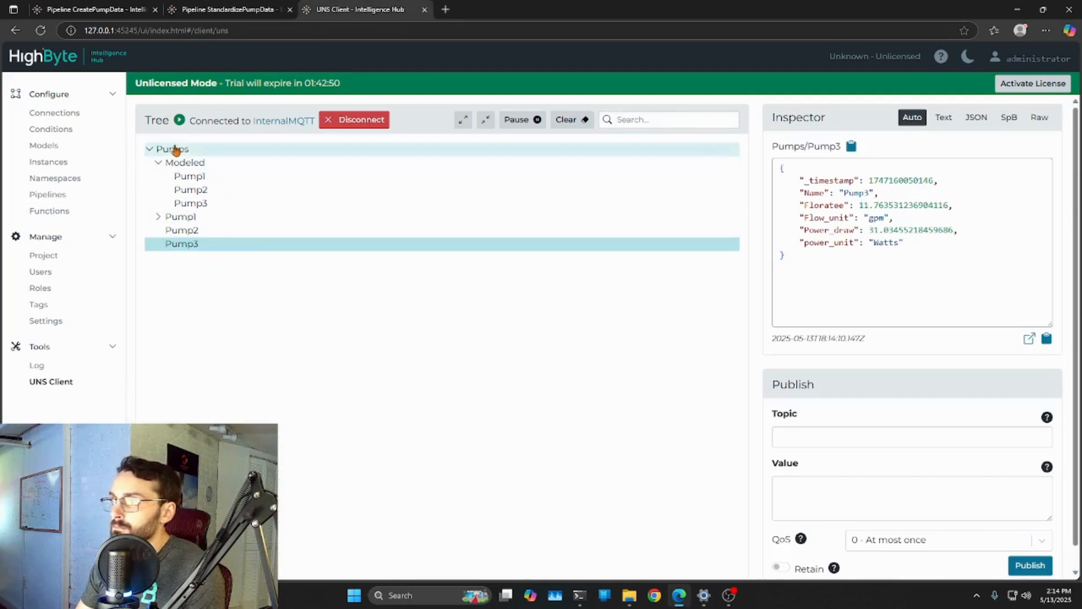
pyautogui.click(191, 178)
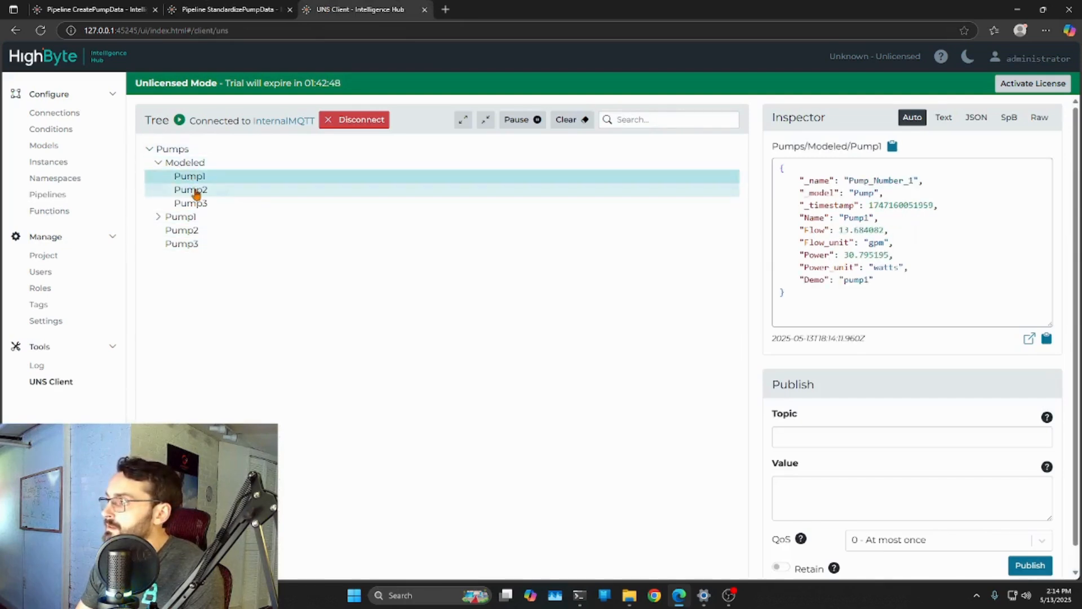
pyautogui.click(193, 191)
pyautogui.click(202, 203)
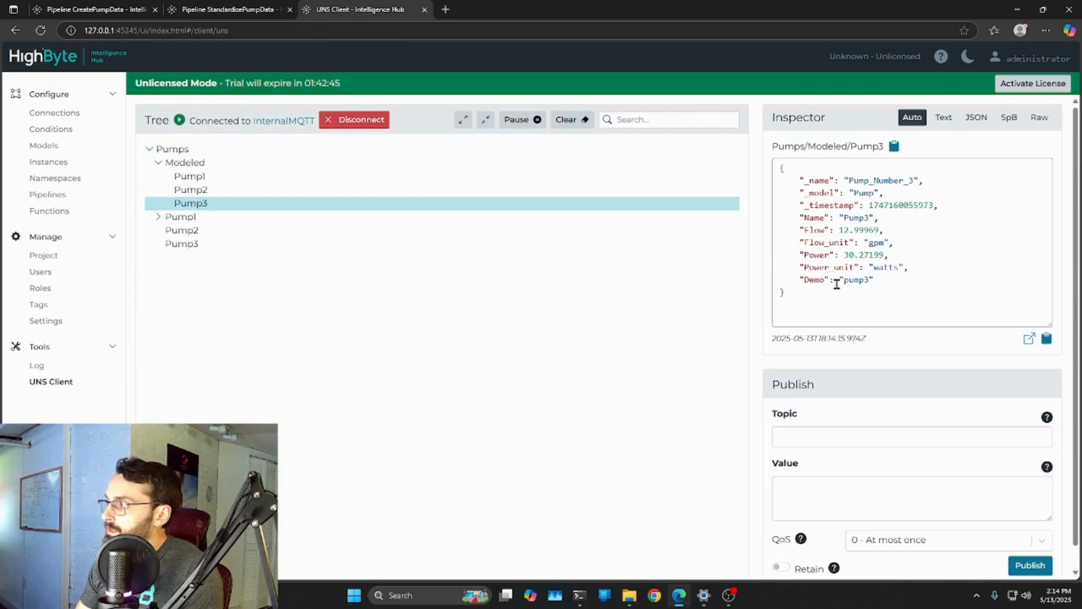
pyautogui.click(230, 179)
pyautogui.click(224, 192)
pyautogui.click(219, 216)
pyautogui.click(201, 189)
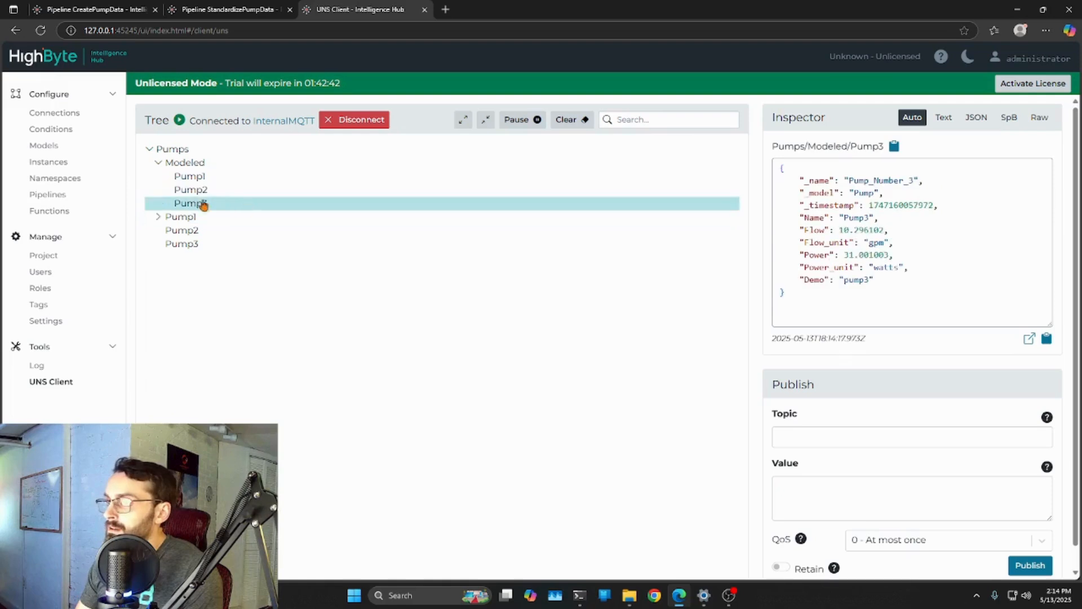
pyautogui.click(204, 177)
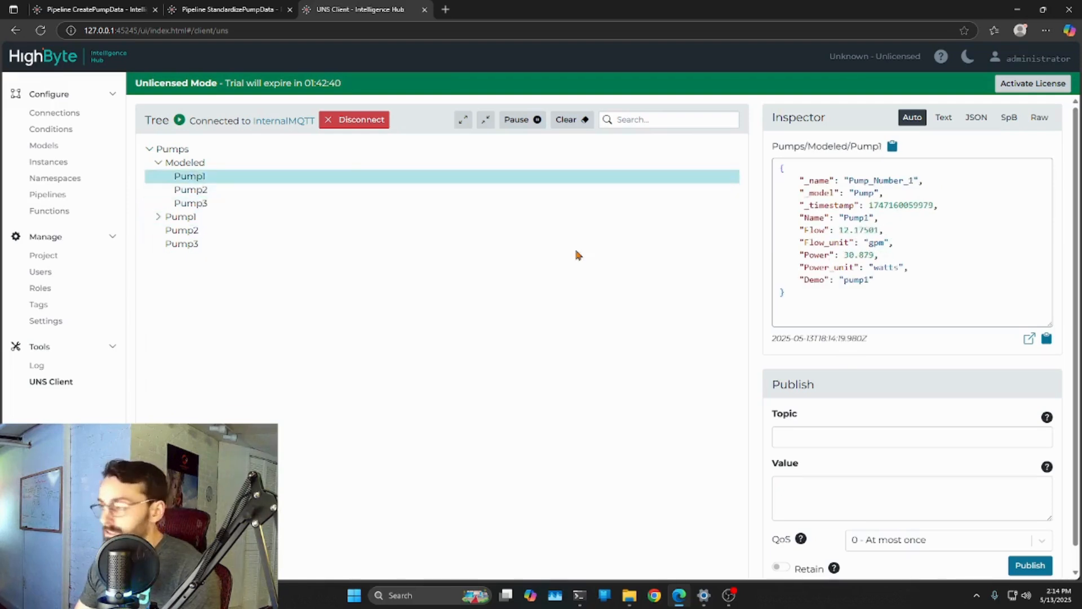
pyautogui.click(627, 245)
pyautogui.click(646, 286)
# Review the StandardizePumpData stages, and examine the full Pump1 and Pump2 transform expressions in the CreatePumpData pipeline
pyautogui.click(228, 9)
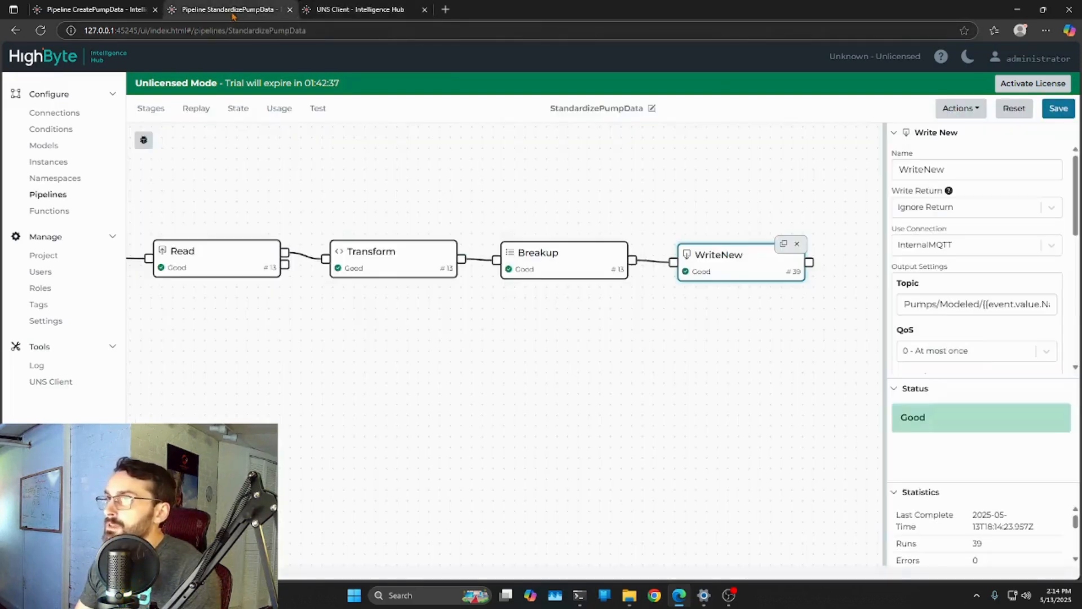
pyautogui.moveTo(389, 345); pyautogui.dragTo(438, 338)
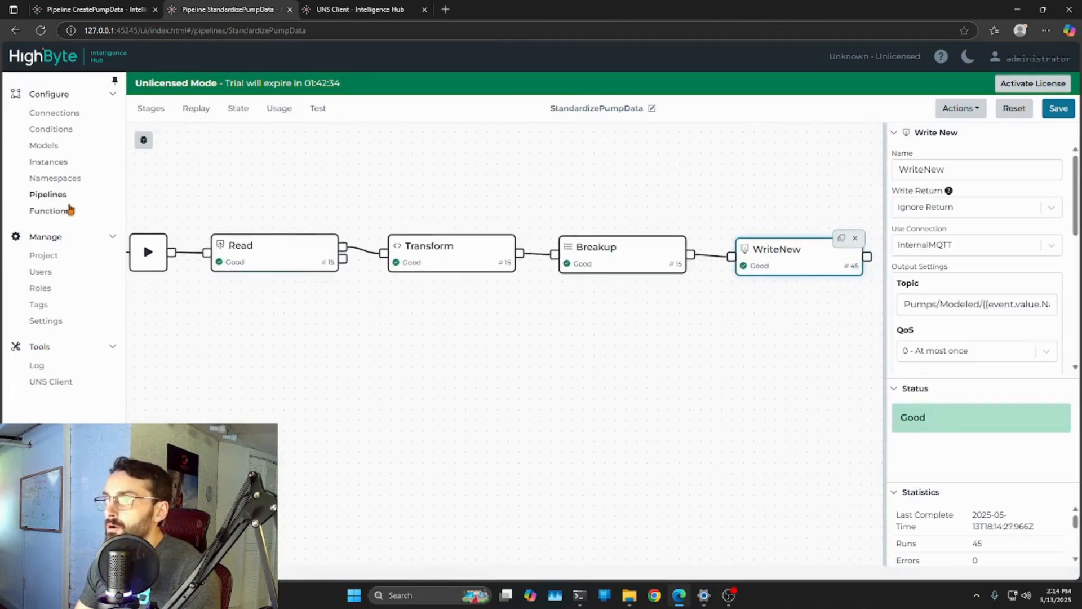
pyautogui.click(141, 9)
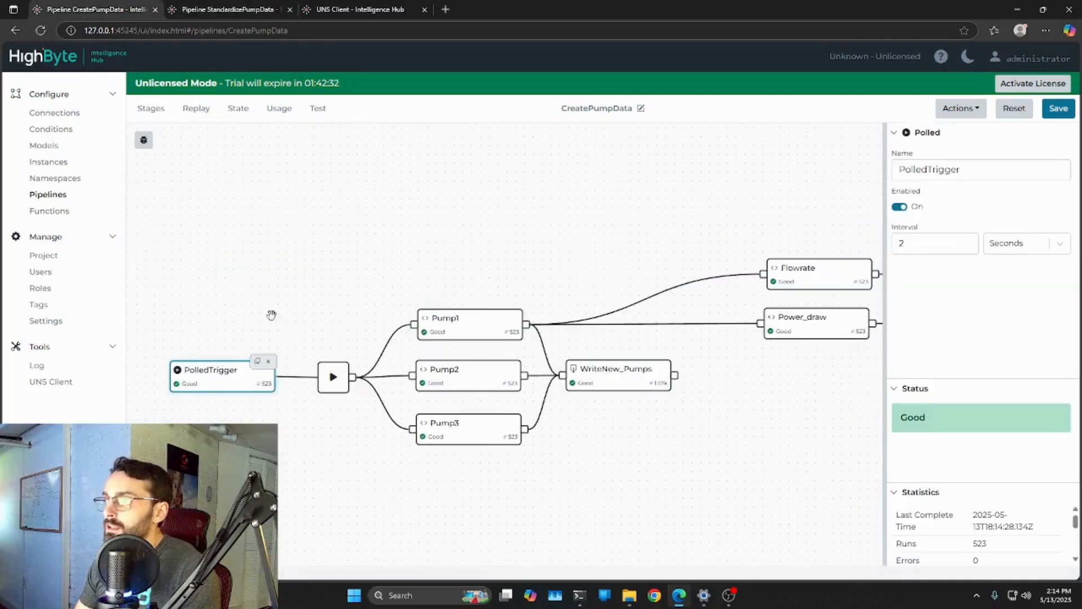
pyautogui.click(471, 334)
pyautogui.moveTo(1064, 235); pyautogui.dragTo(1061, 364)
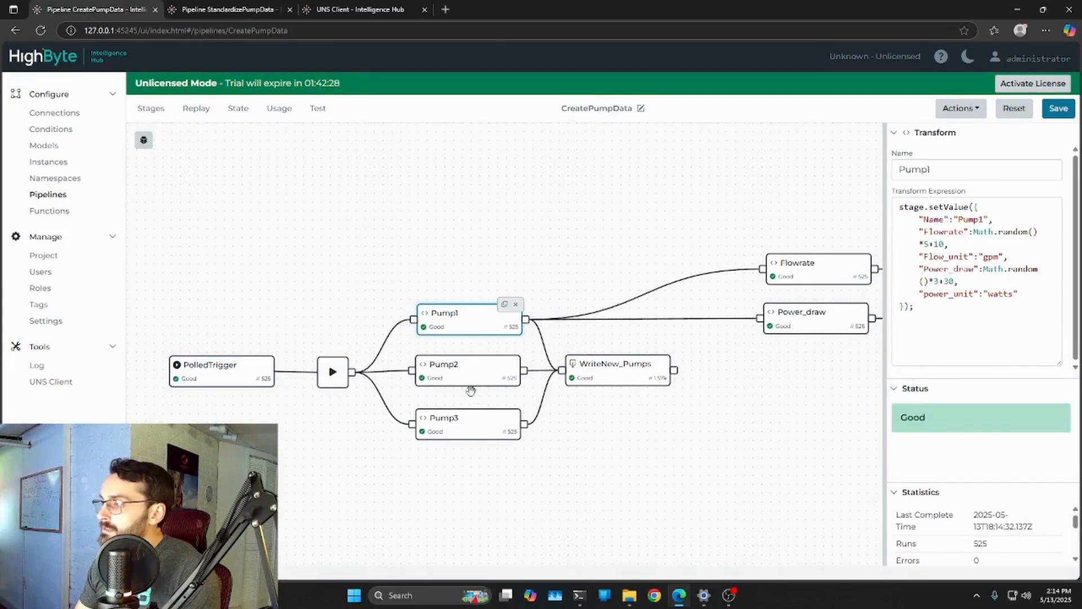
pyautogui.click(489, 379)
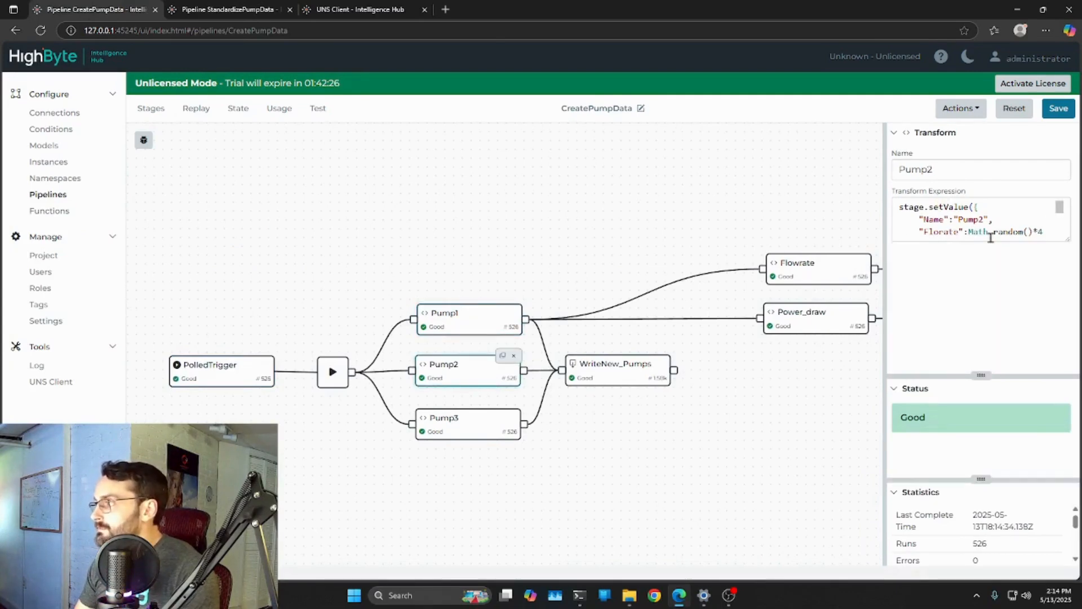
pyautogui.moveTo(1066, 318); pyautogui.dragTo(1066, 336)
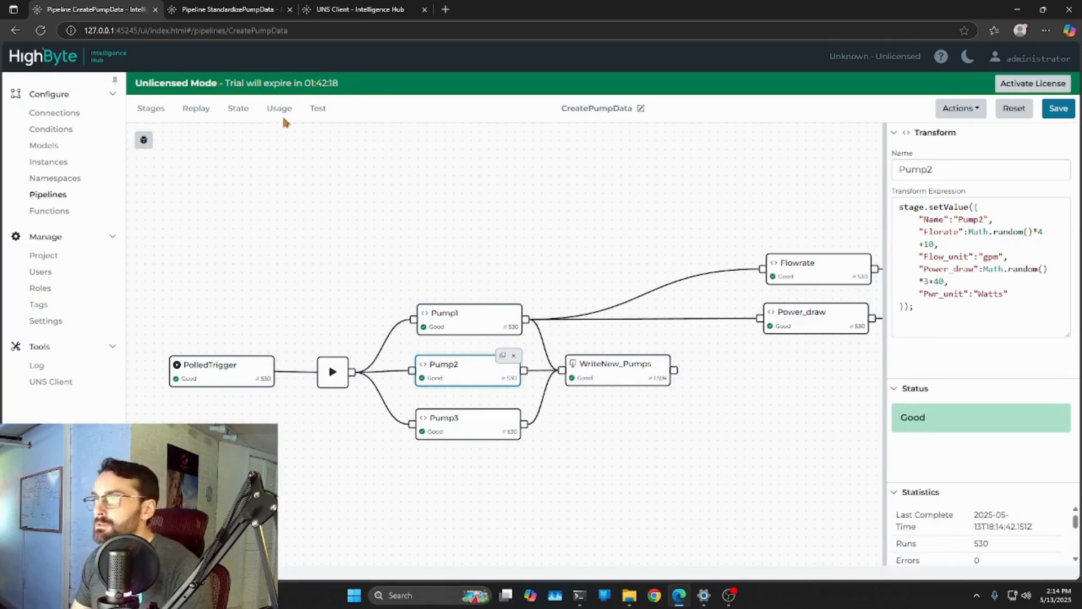
# Return to the StandardizePumpData pipeline, and compare the standardized attributes of the three modeled pumps in the UNS Client
pyautogui.click(231, 13)
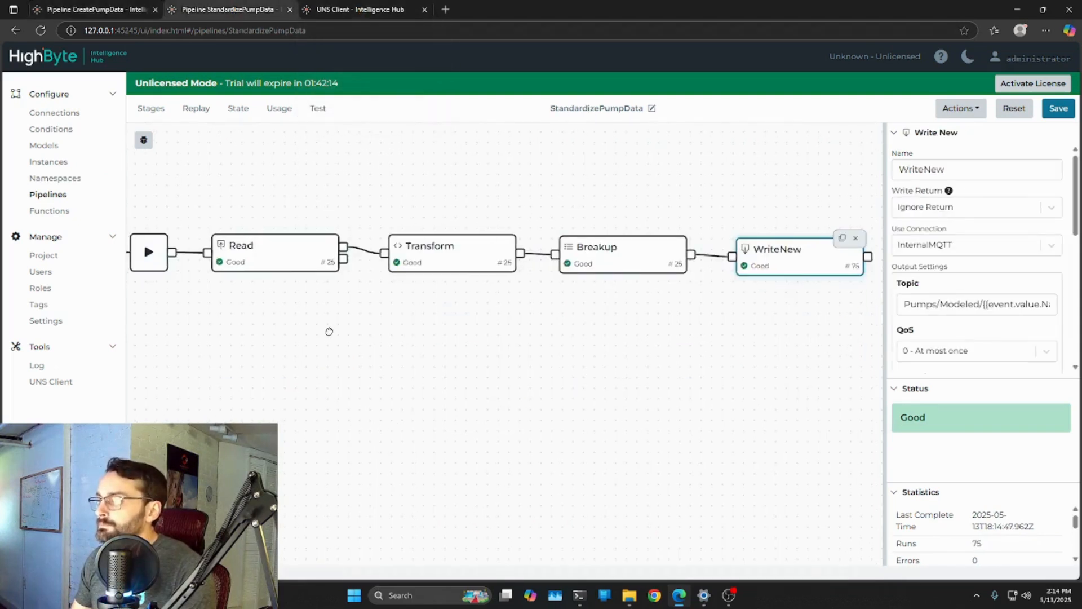
pyautogui.click(361, 9)
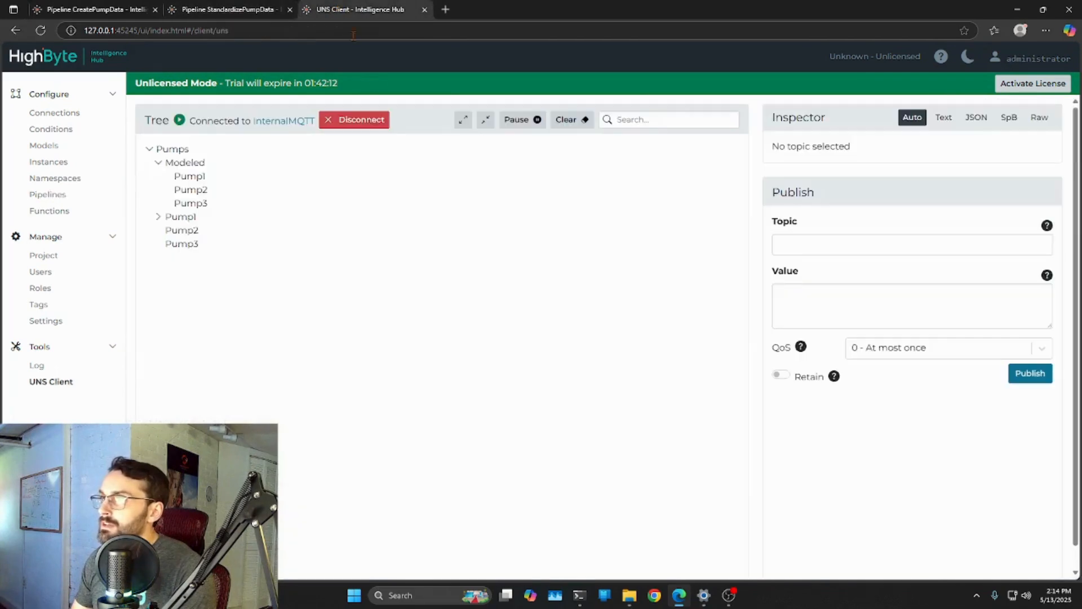
pyautogui.click(190, 176)
pyautogui.click(194, 191)
pyautogui.click(194, 203)
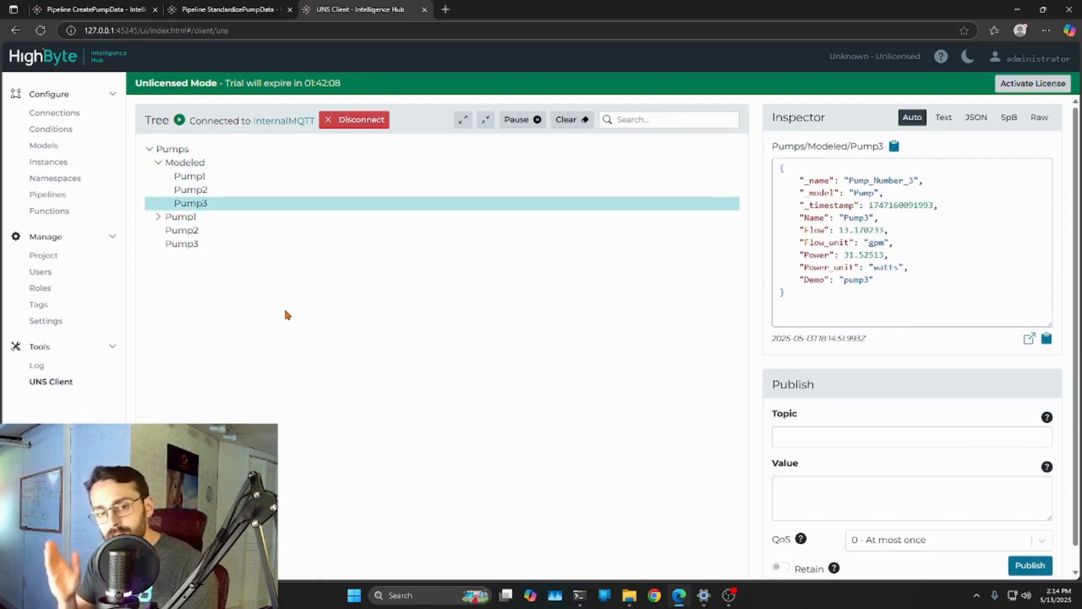
pyautogui.click(327, 336)
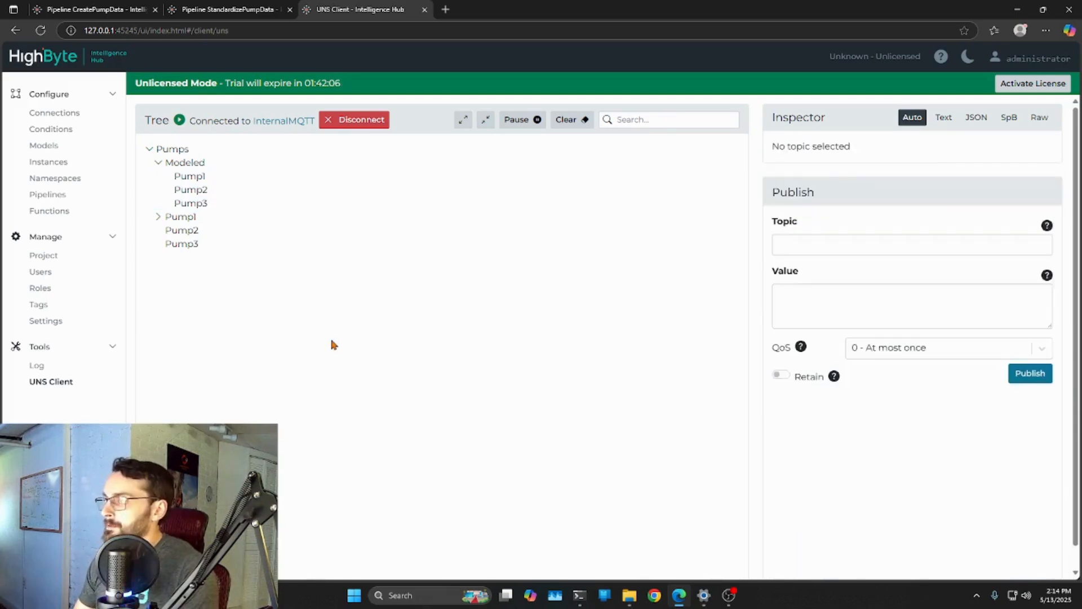